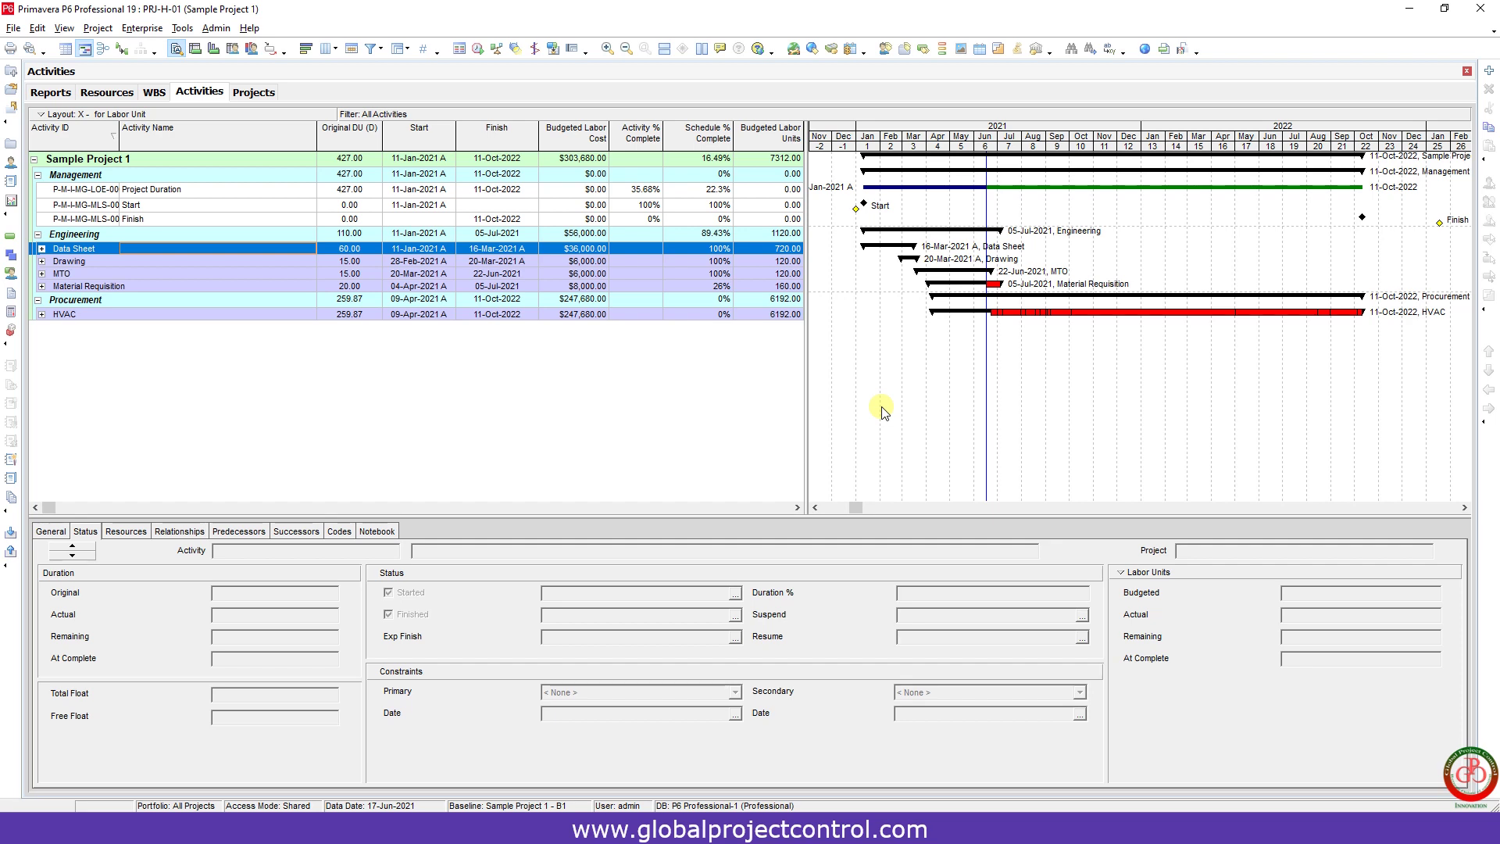
Open the 'X - Lookahead Plan (Labor) + Sum BSL' layout without saving the current layout
click(94, 114)
mouse_move(70, 132)
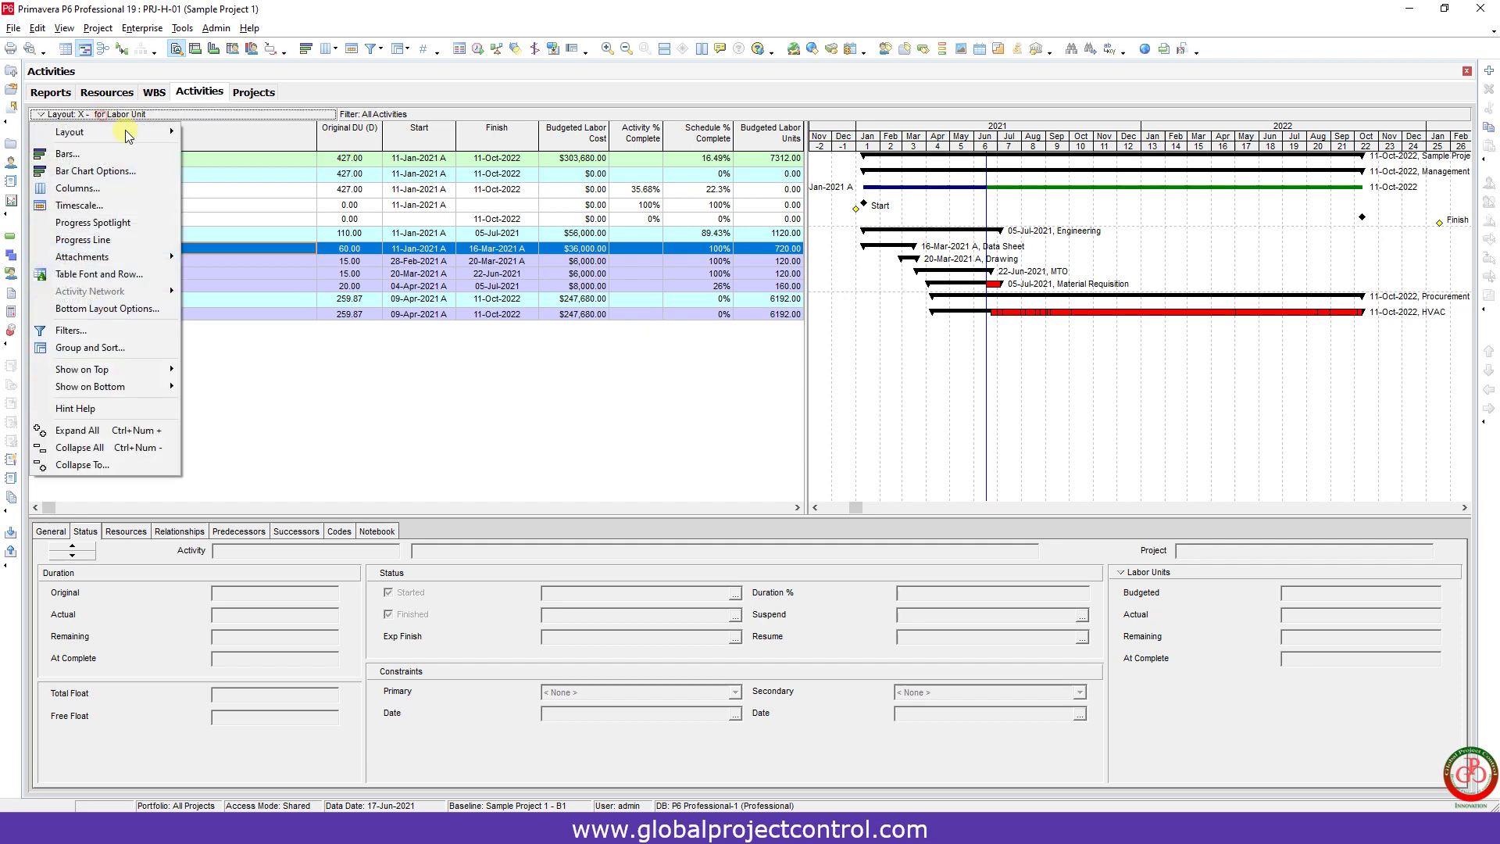
click(217, 131)
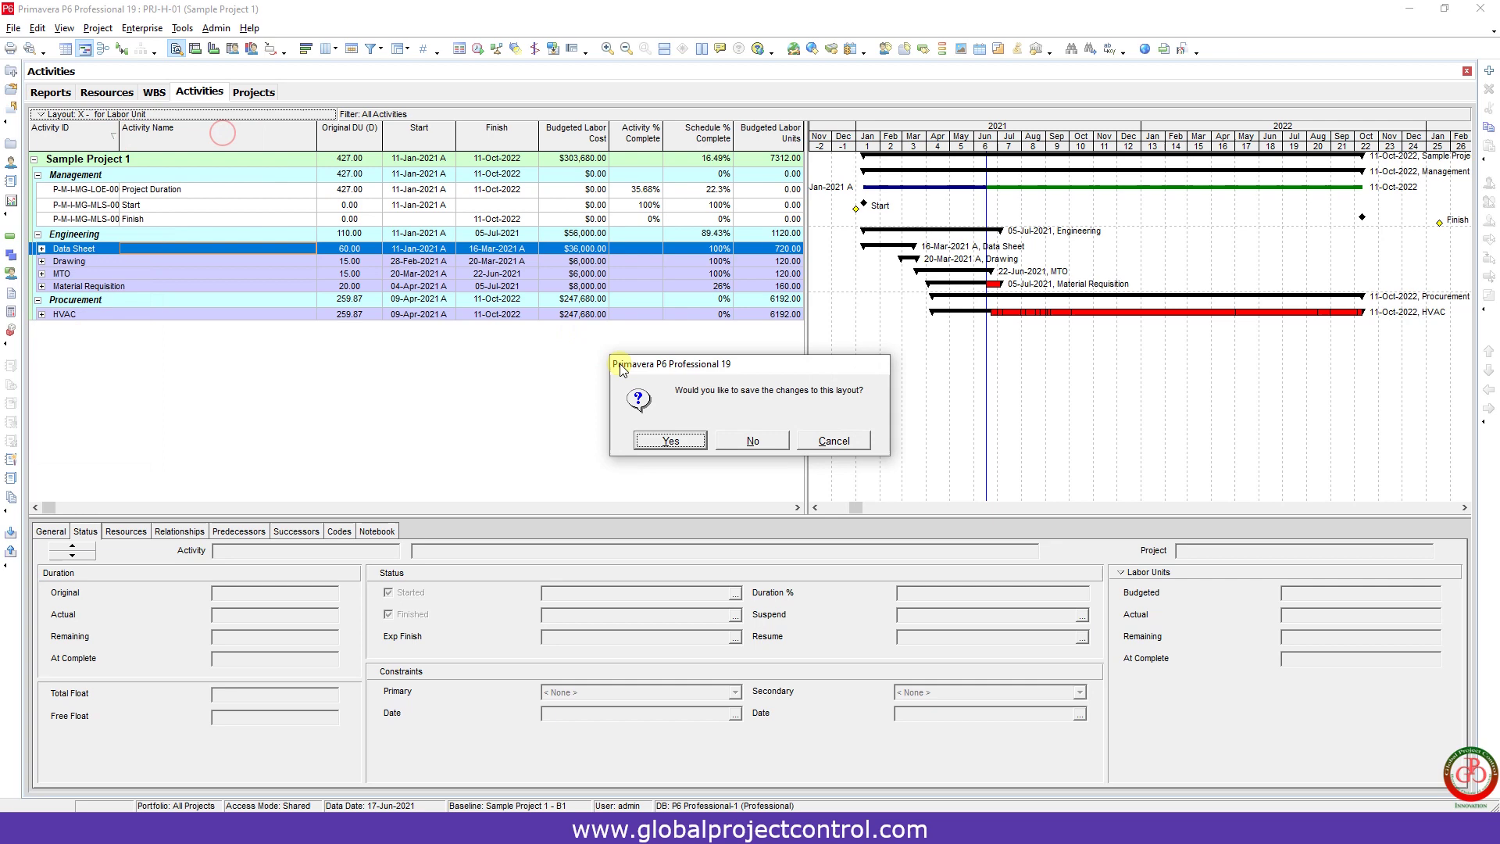
click(753, 441)
click(710, 474)
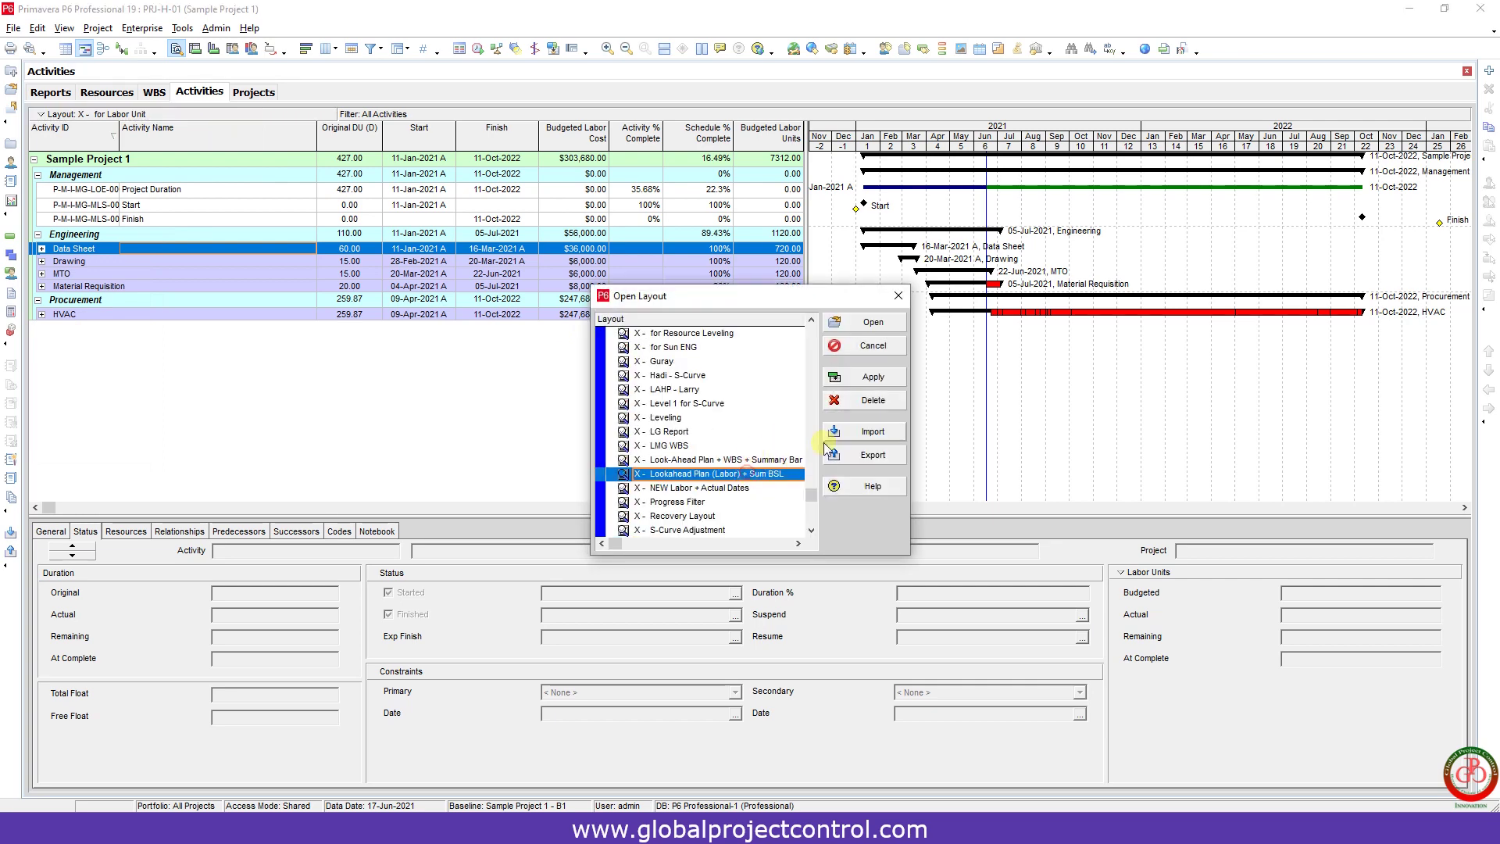
click(873, 377)
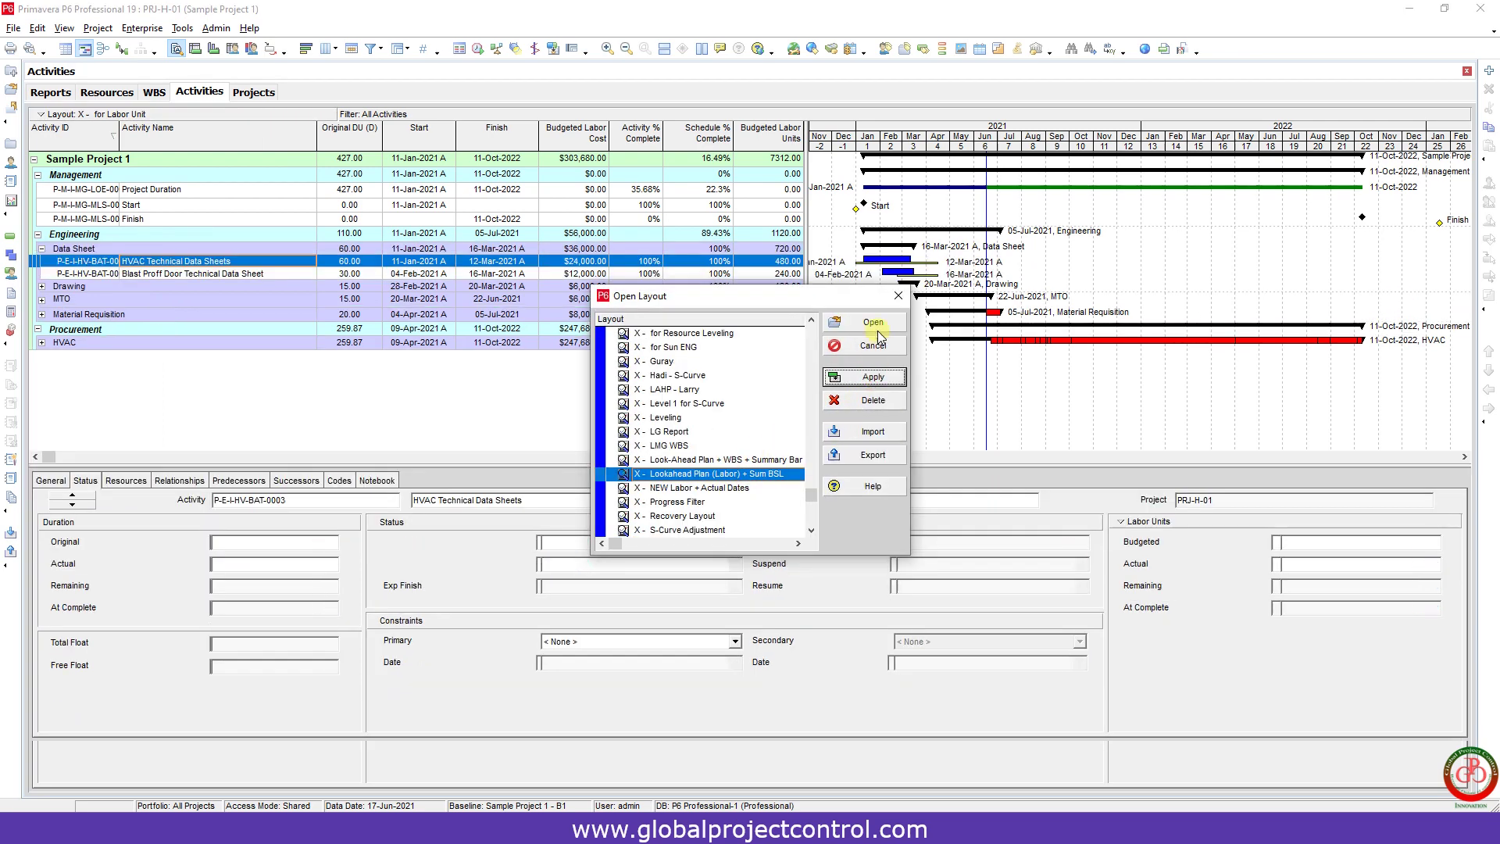
click(877, 322)
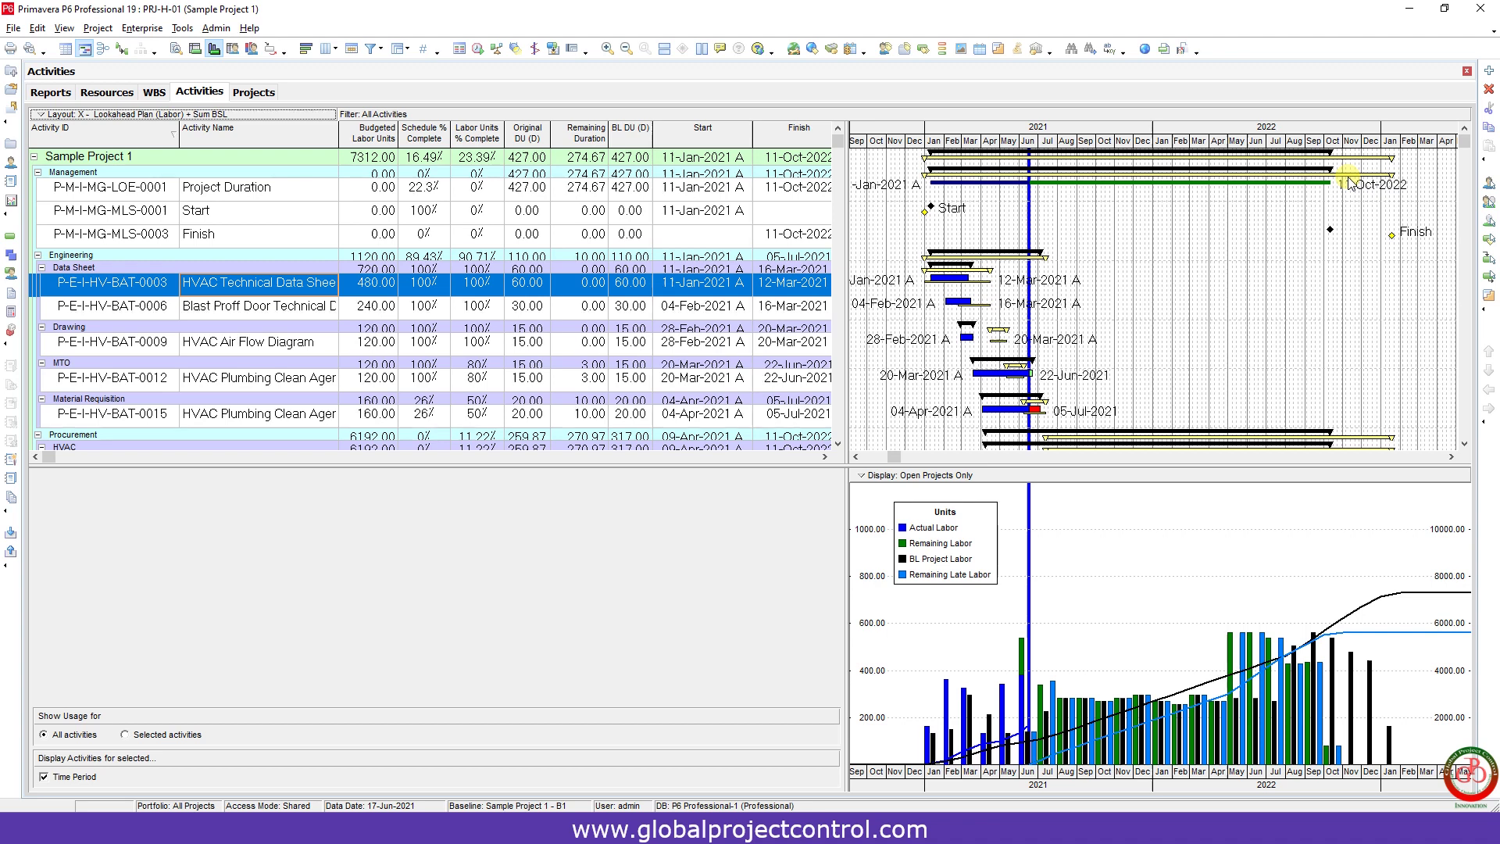
Reopen the 'X - for Labor Unit' layout, discarding changes to the current layout
click(82, 113)
mouse_move(71, 131)
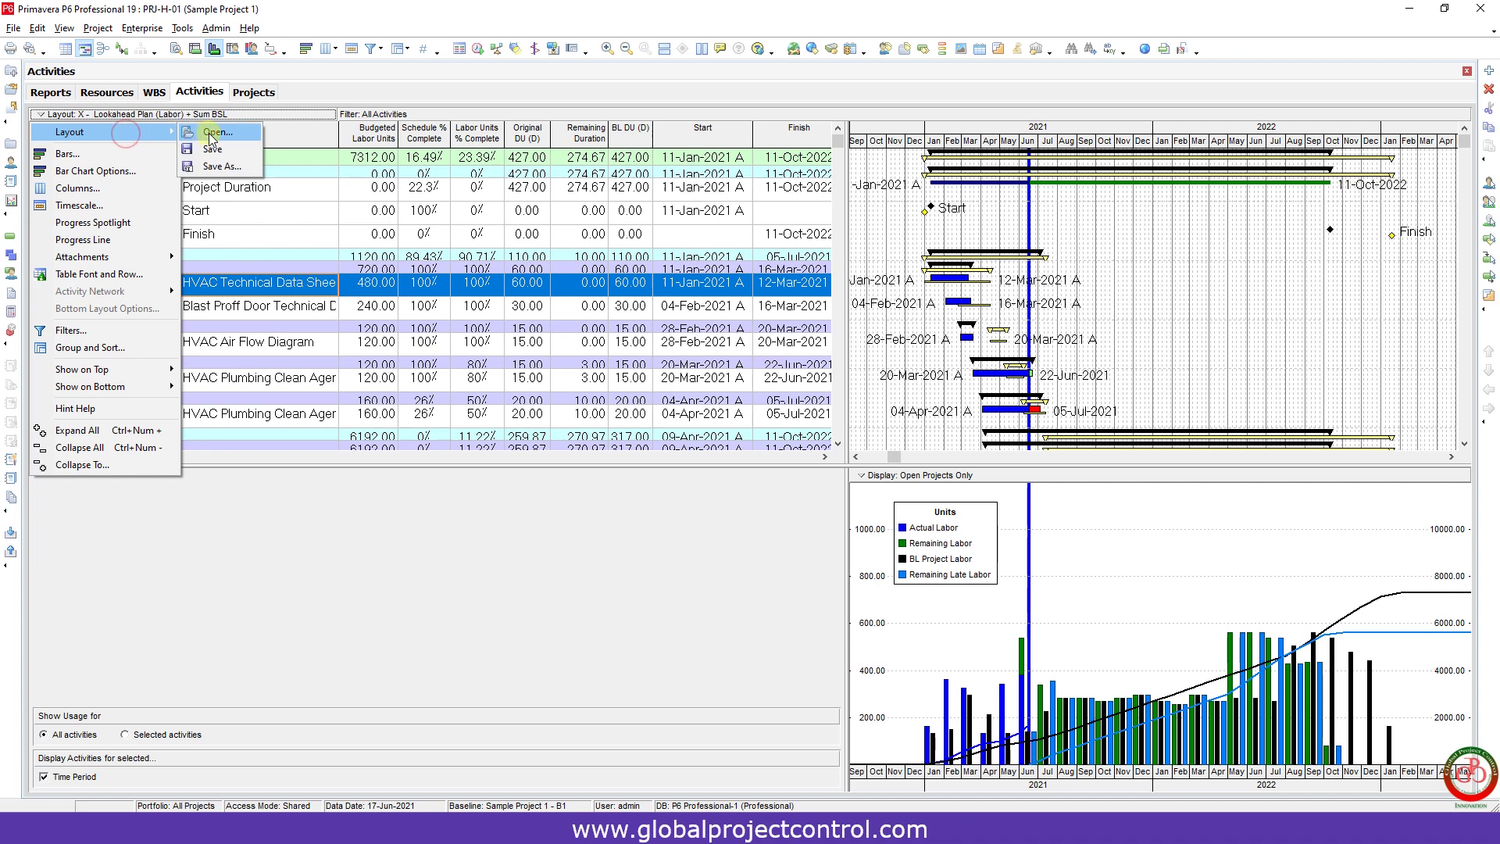
click(206, 136)
click(751, 441)
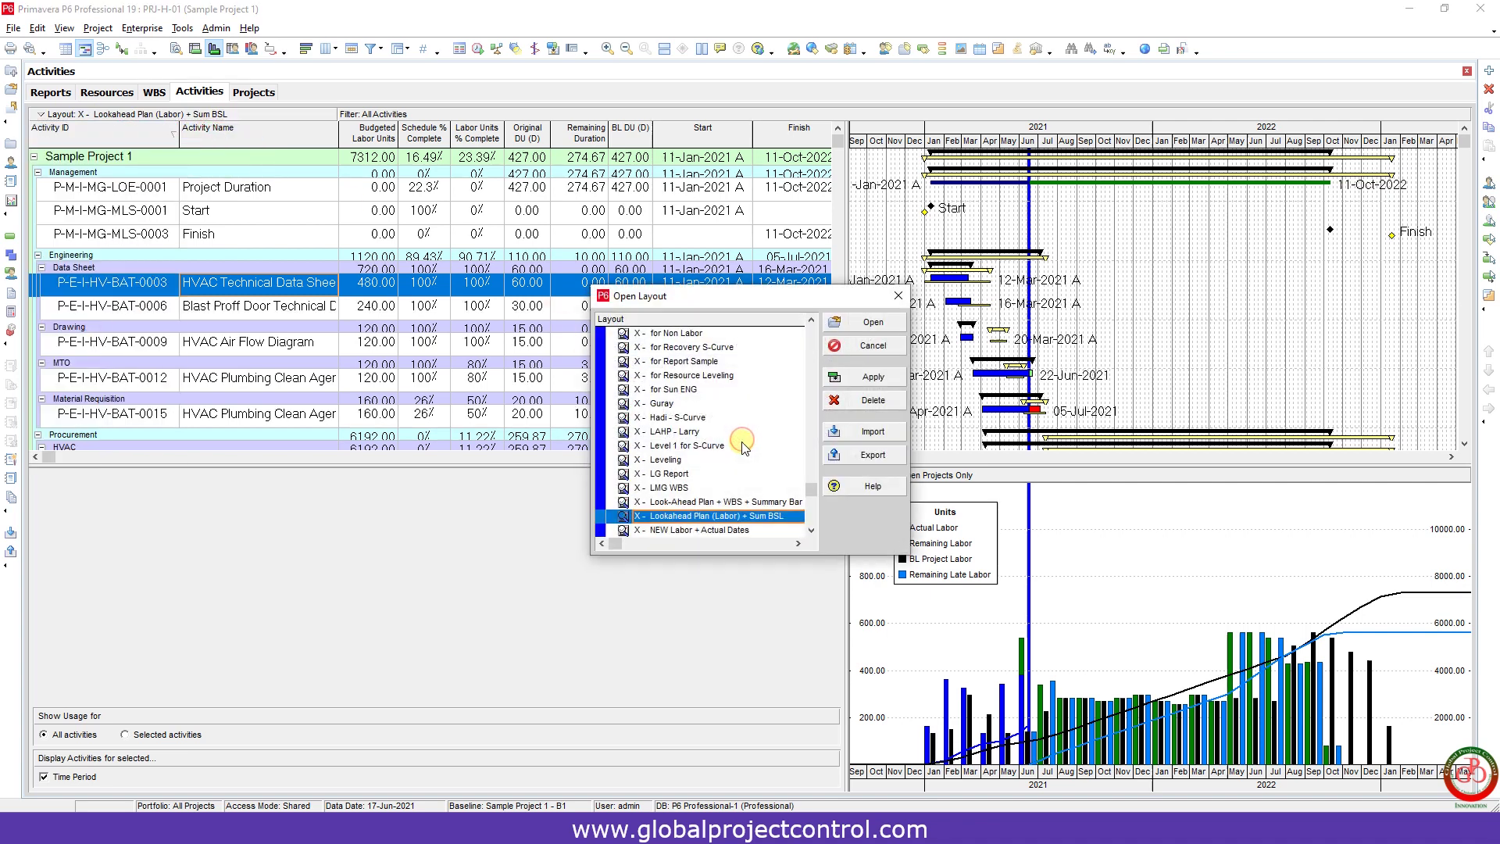
click(692, 461)
scroll(704, 469, up, 2)
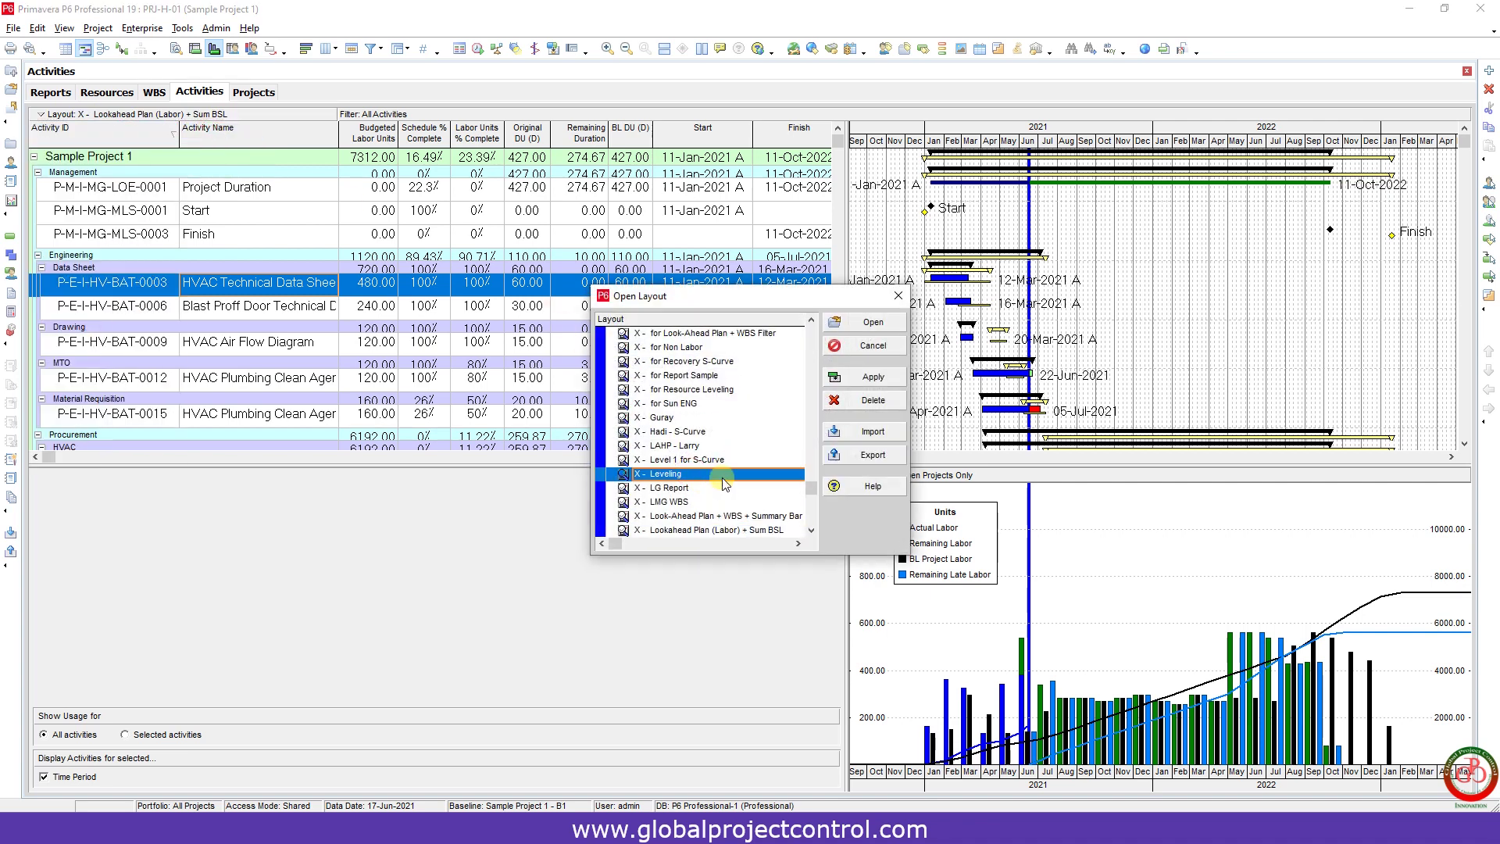
scroll(716, 475, up, 2)
scroll(724, 484, up, 2)
scroll(723, 484, up, 2)
scroll(724, 483, up, 2)
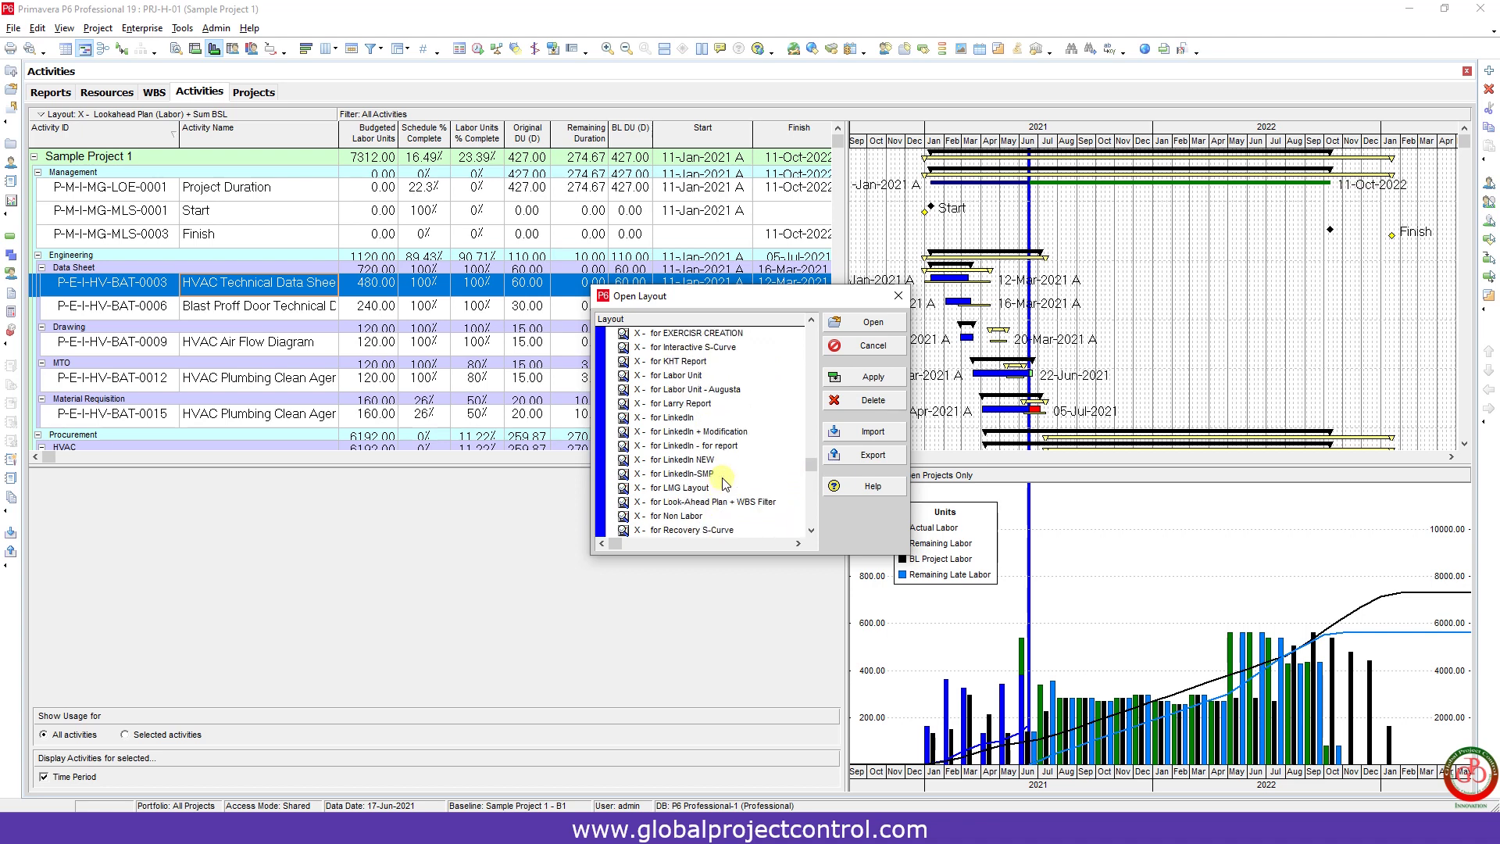
scroll(724, 483, up, 2)
scroll(722, 483, up, 2)
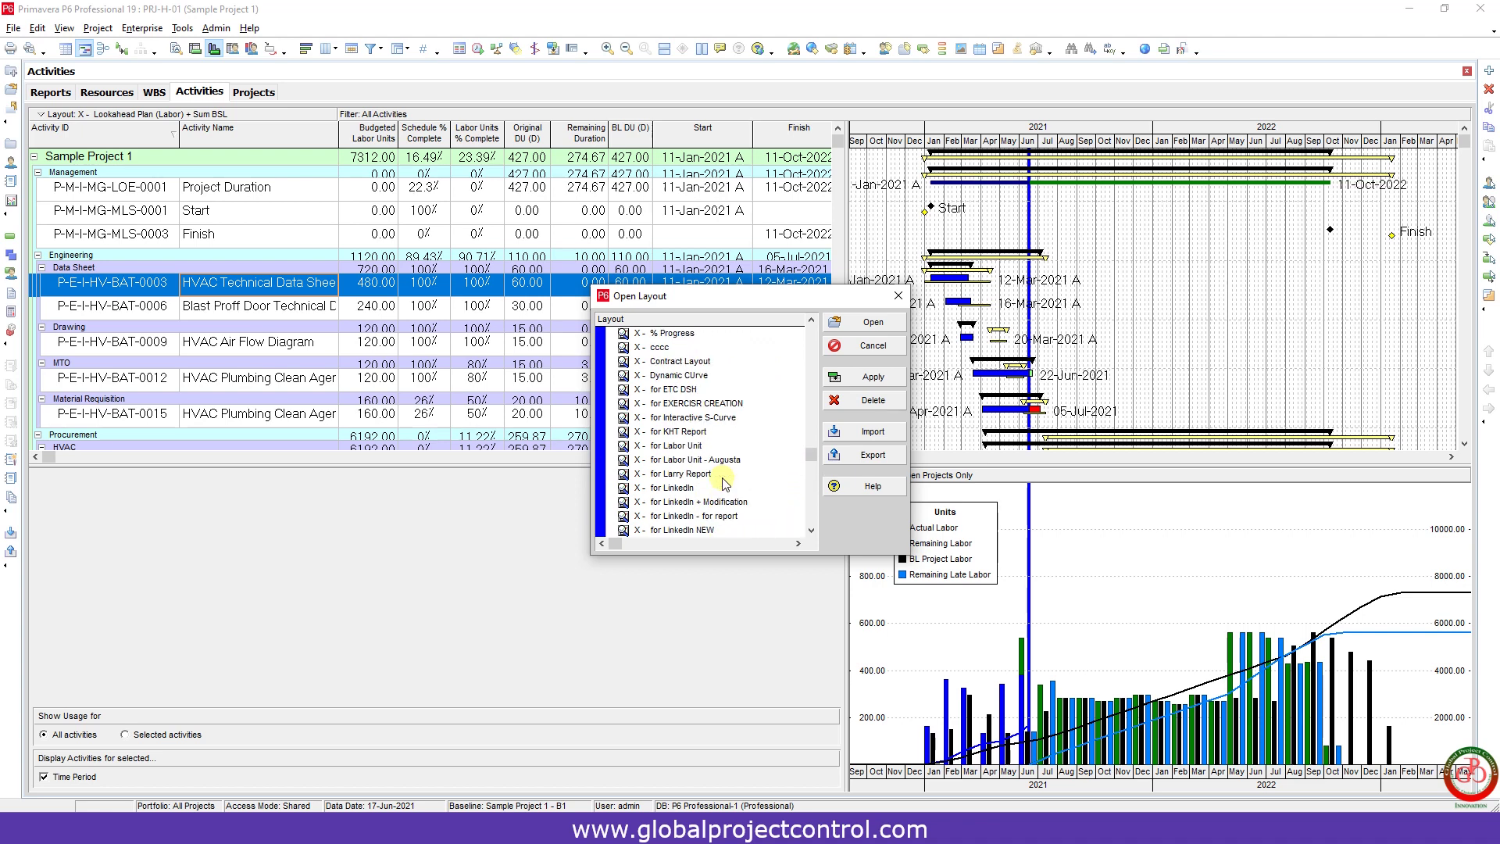
click(676, 446)
click(874, 377)
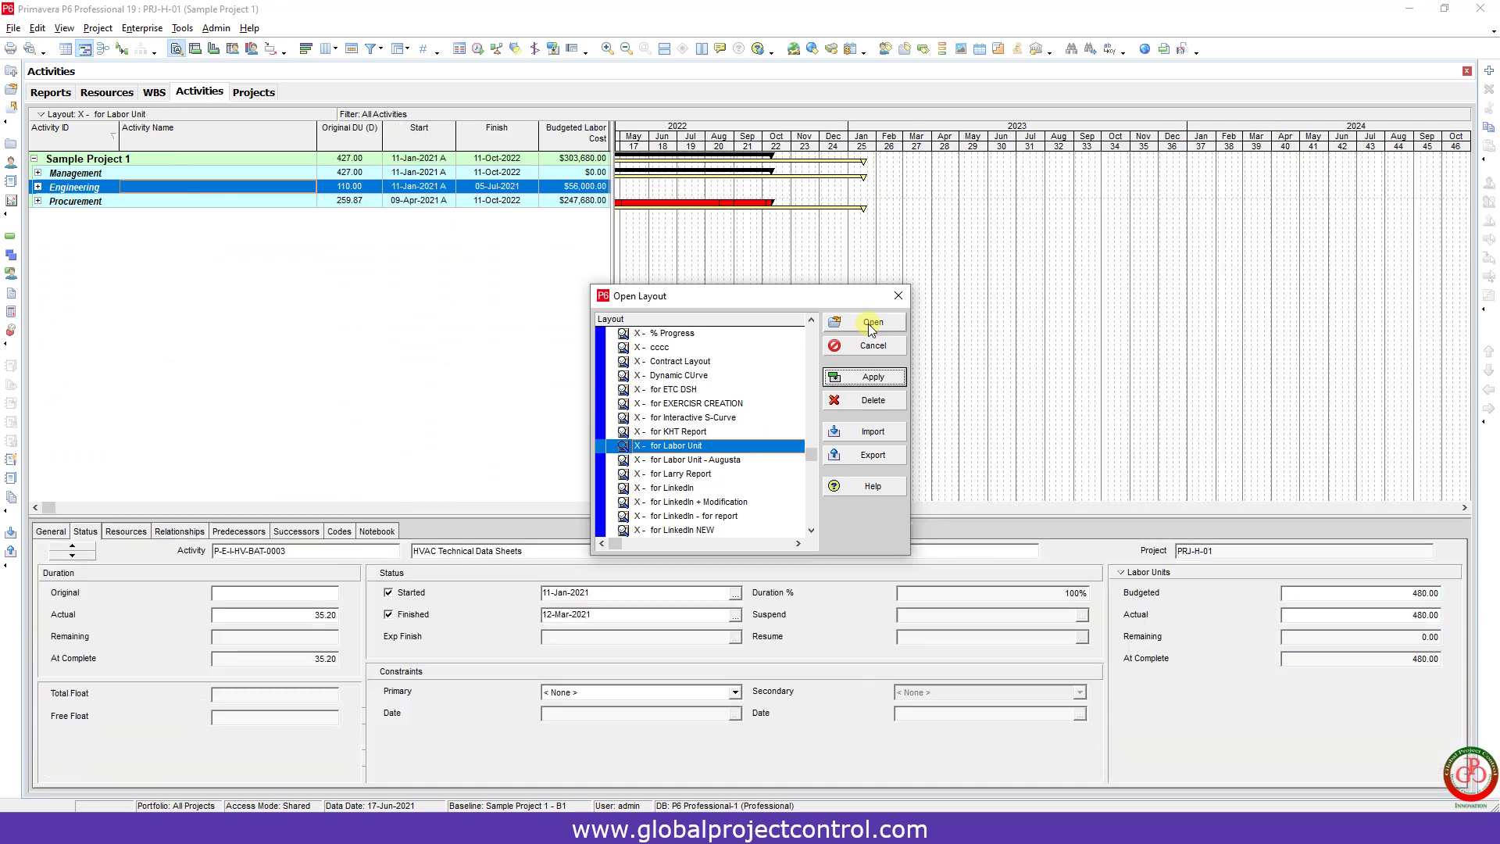
click(869, 324)
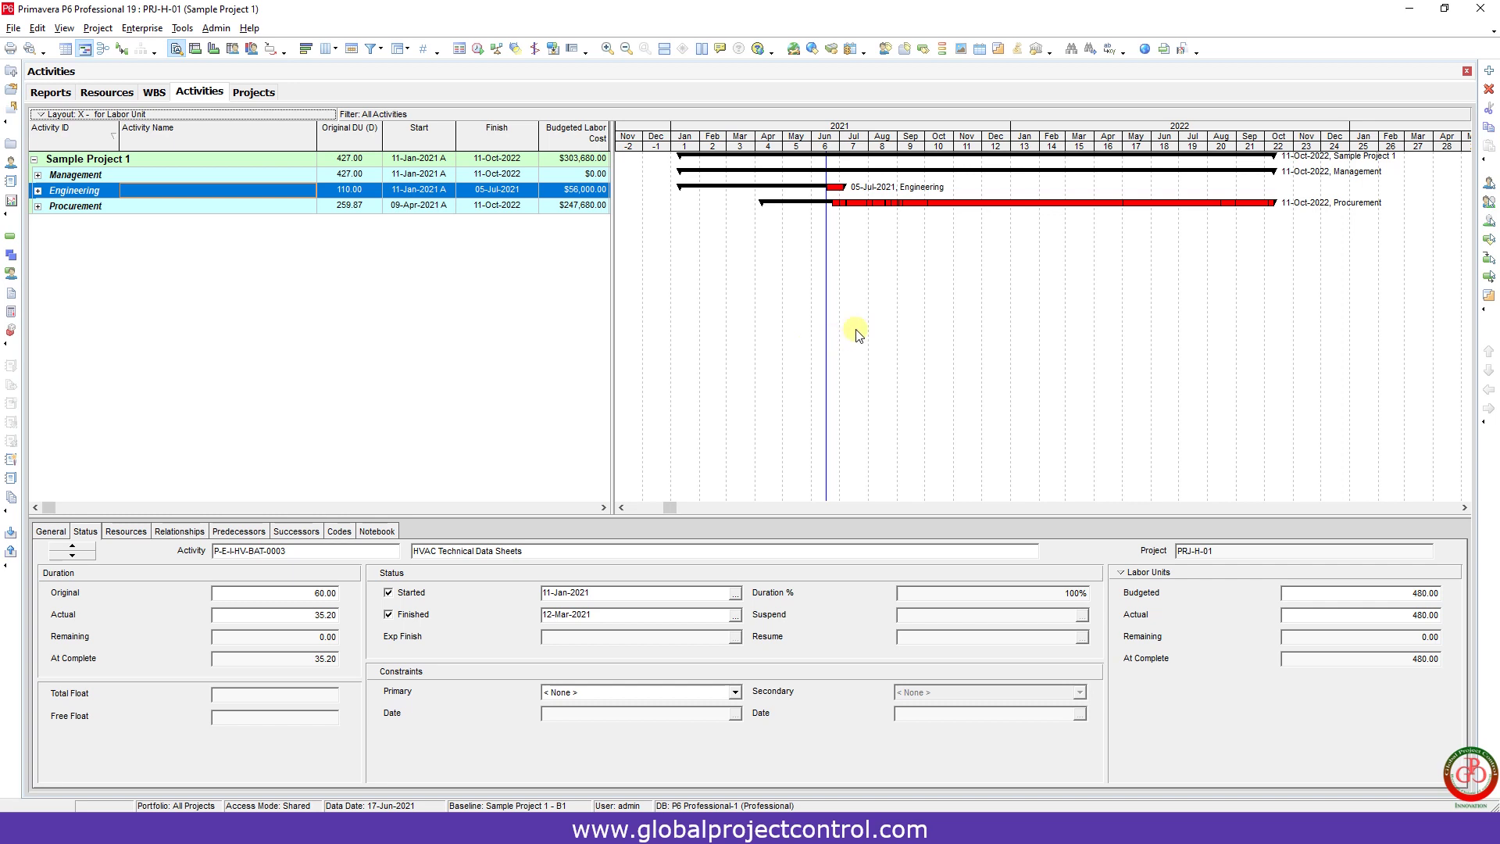
Bring up the Bars dialog from the Gantt chart and position it over the chart
right_click(858, 287)
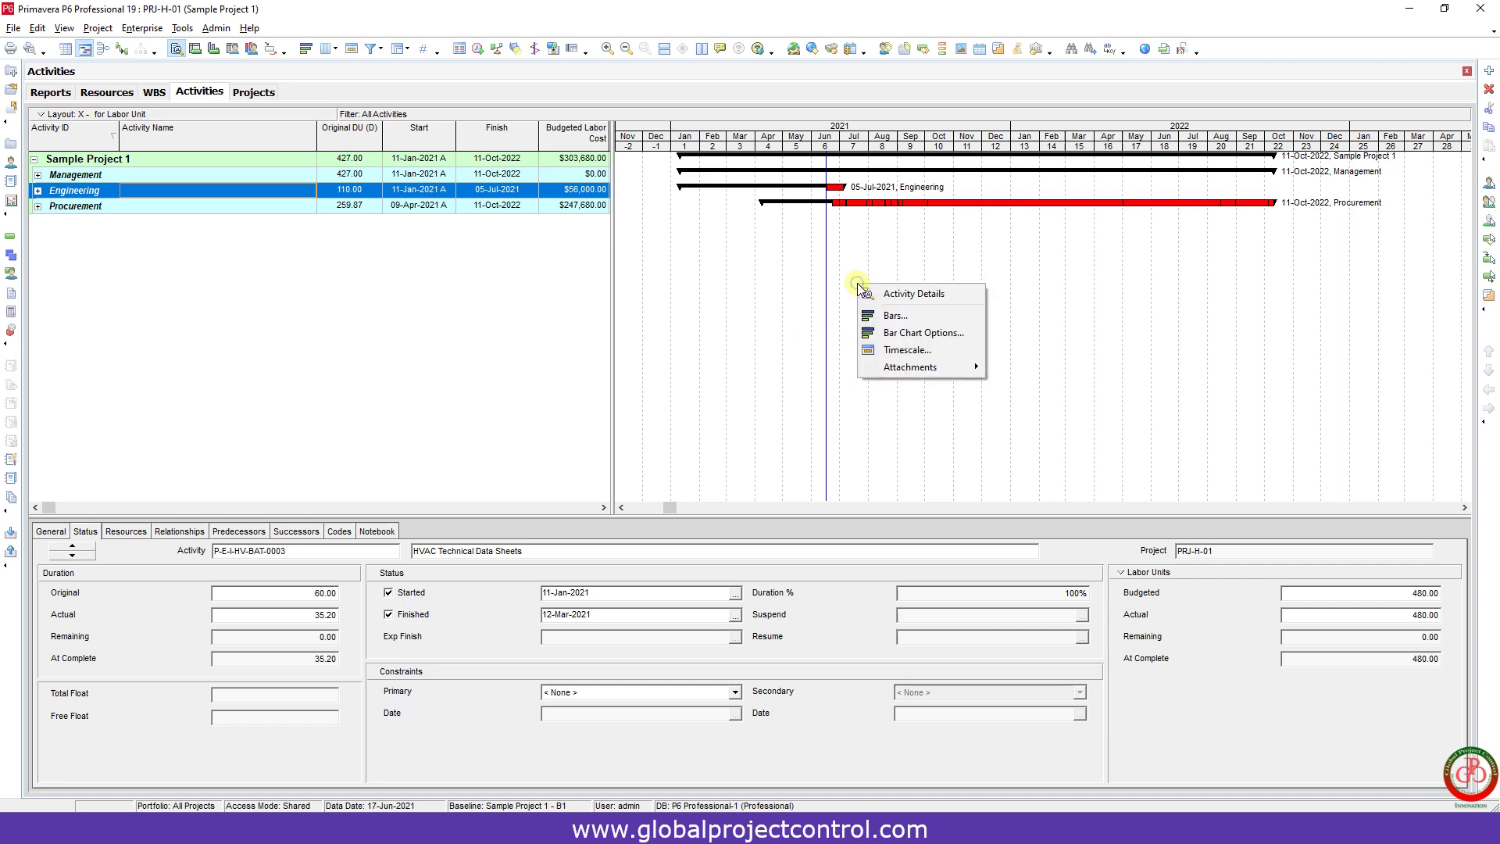
click(893, 316)
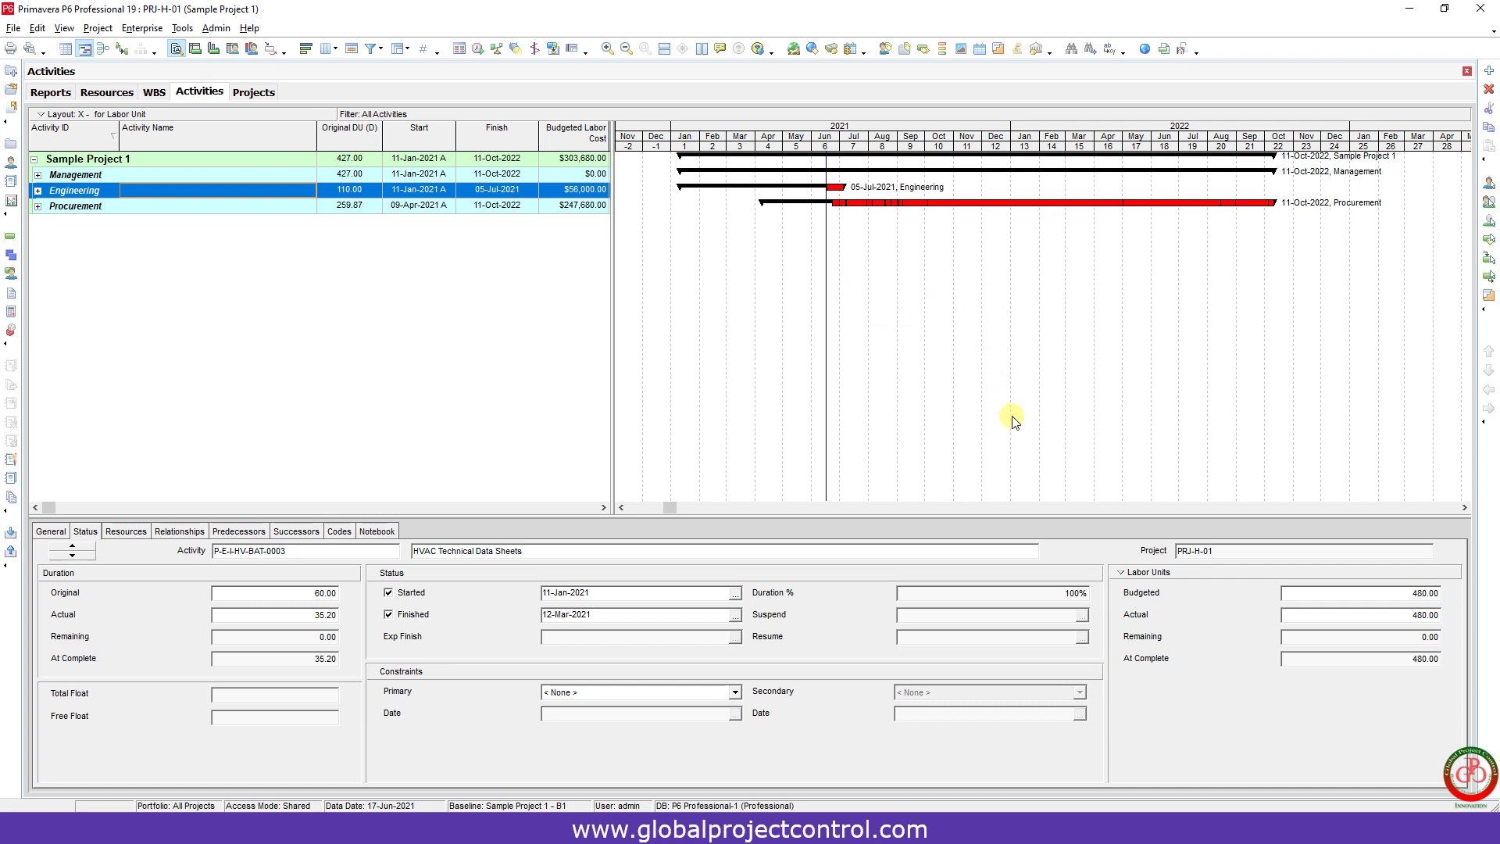
drag(868, 272, 1076, 252)
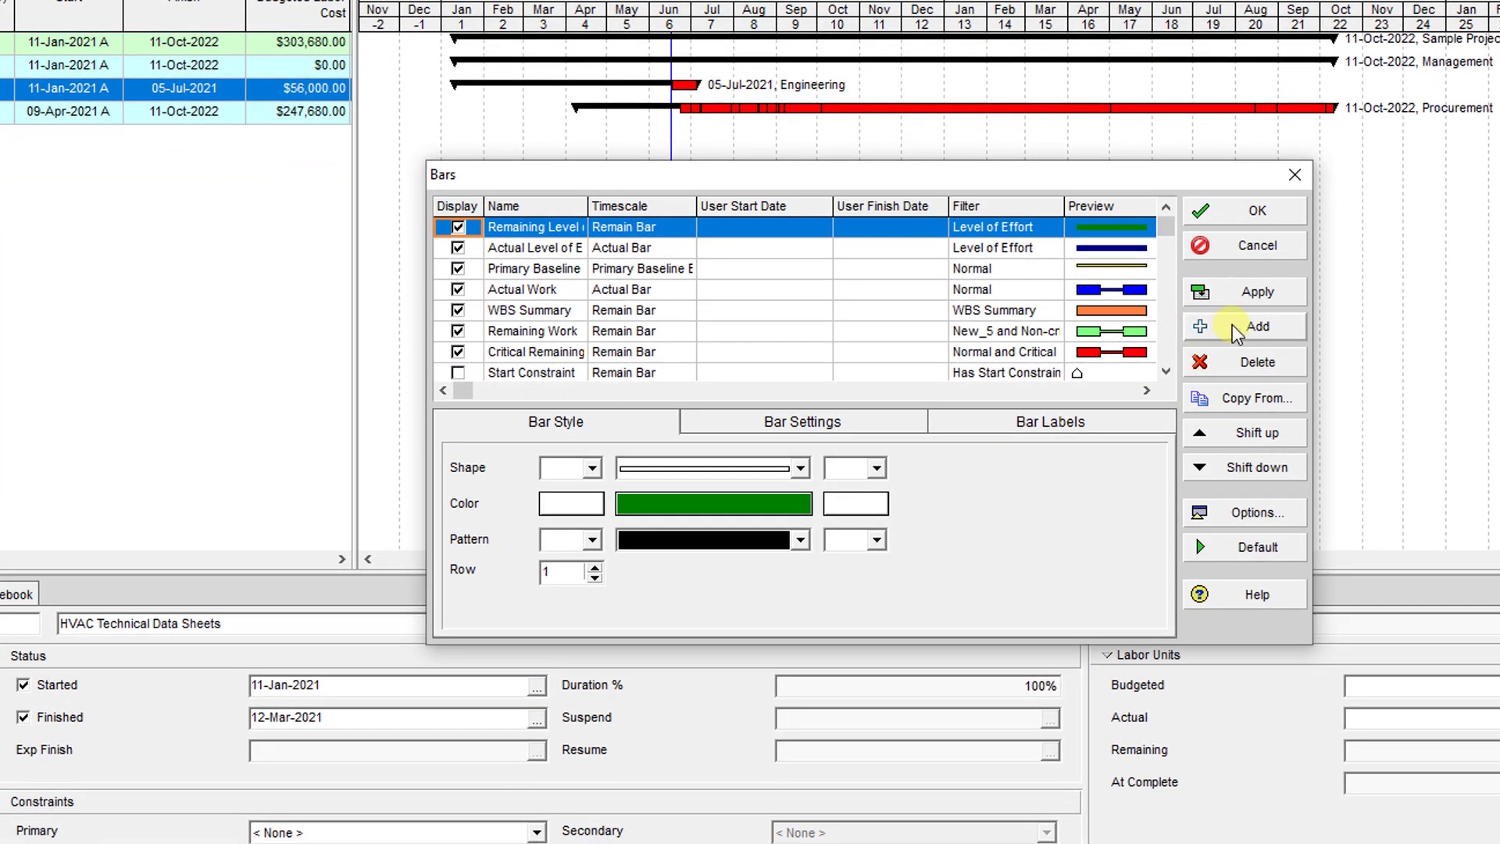
Copy the bar definitions from 'X - Lookahead Plan (Labor) + Sum BSL' into the Bars dialog
click(1235, 403)
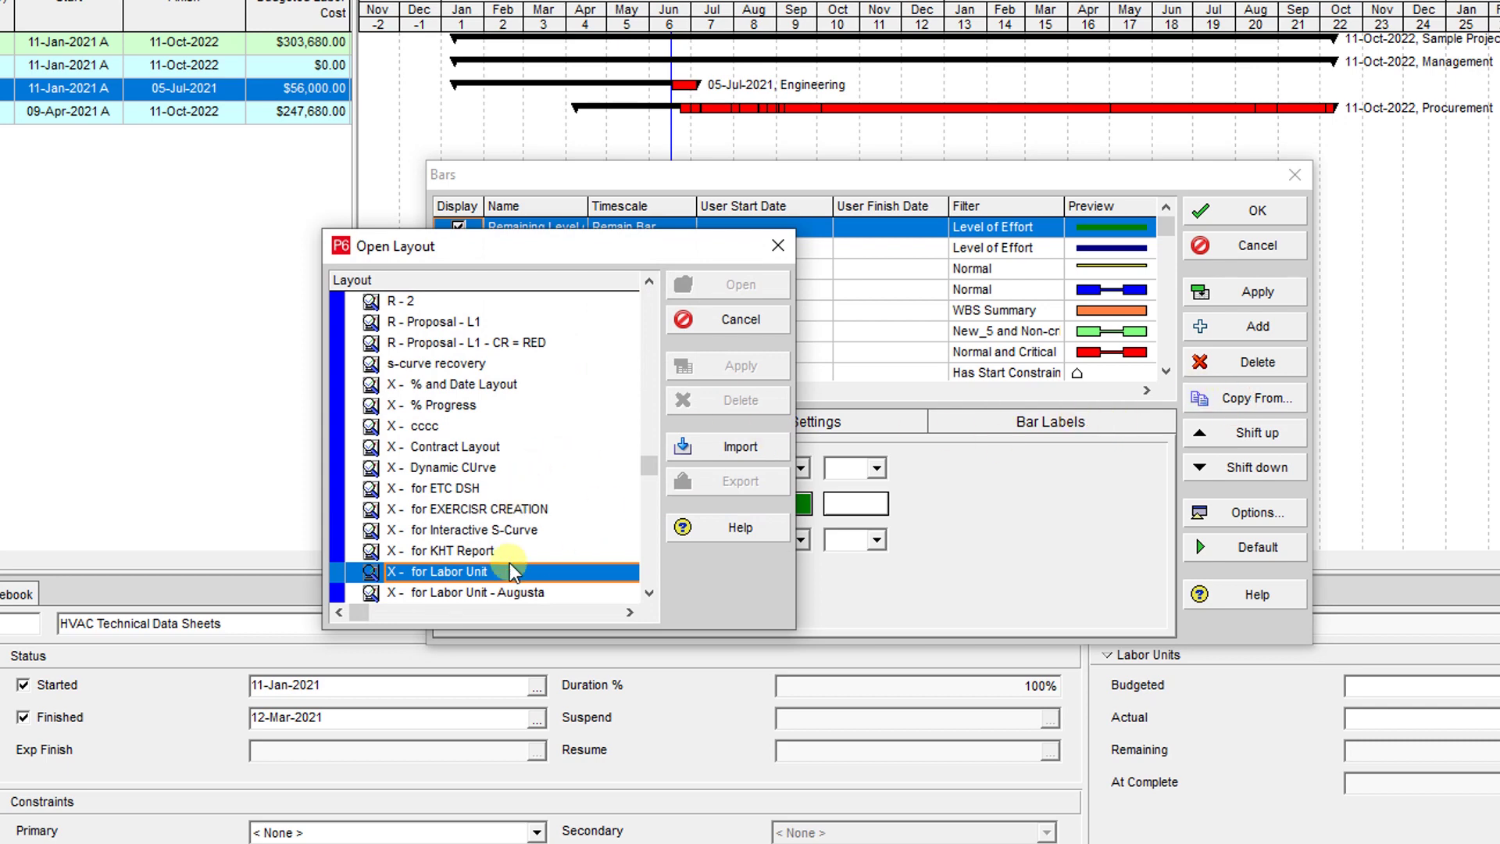
click(477, 552)
scroll(477, 552, down, 2)
scroll(477, 552, down, 1)
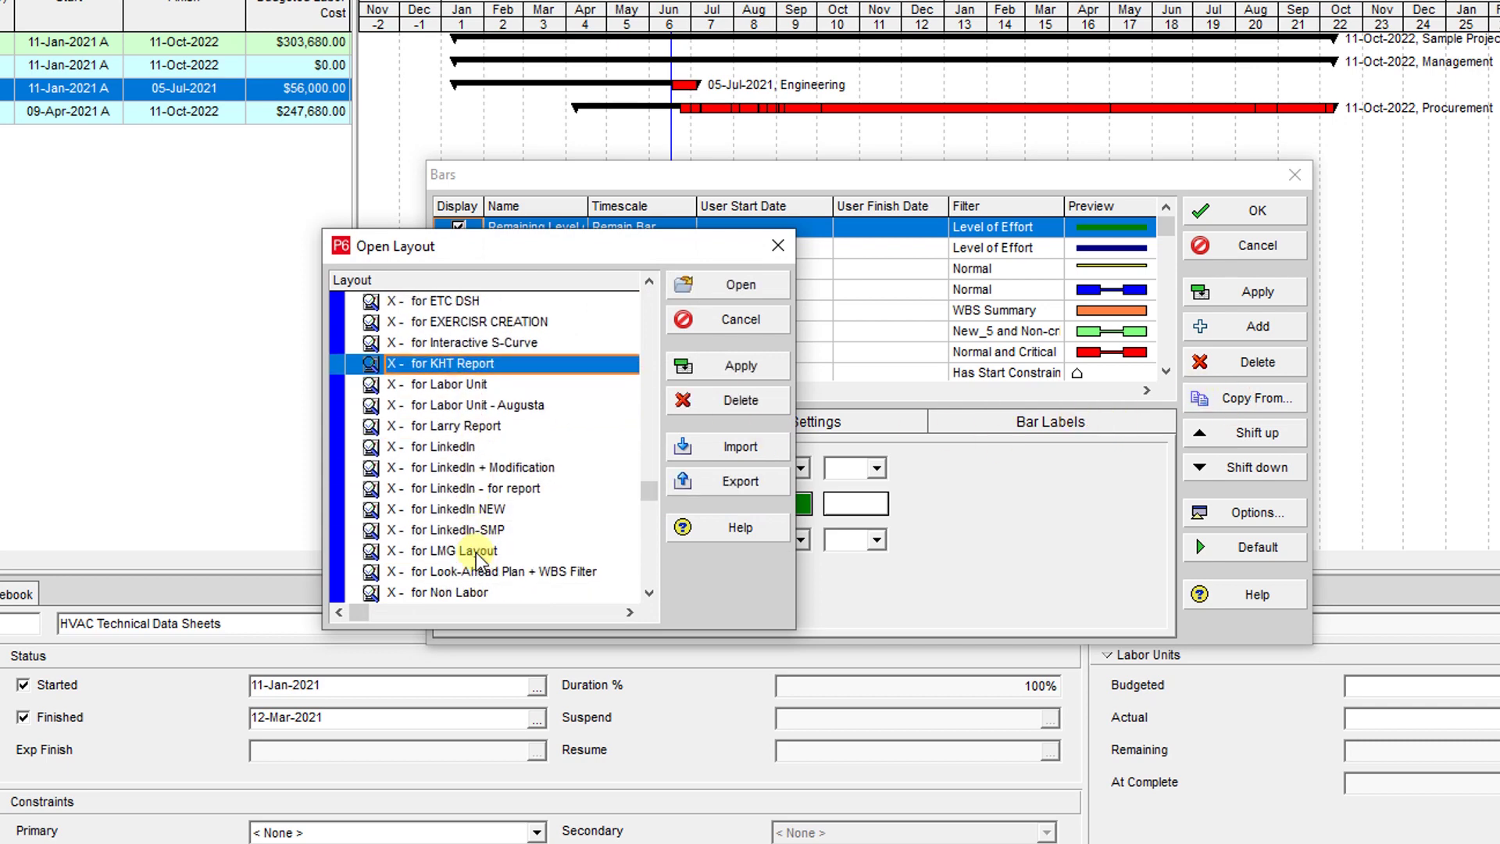
scroll(475, 552, down, 1)
scroll(476, 553, down, 2)
scroll(476, 552, down, 1)
scroll(476, 552, down, 1)
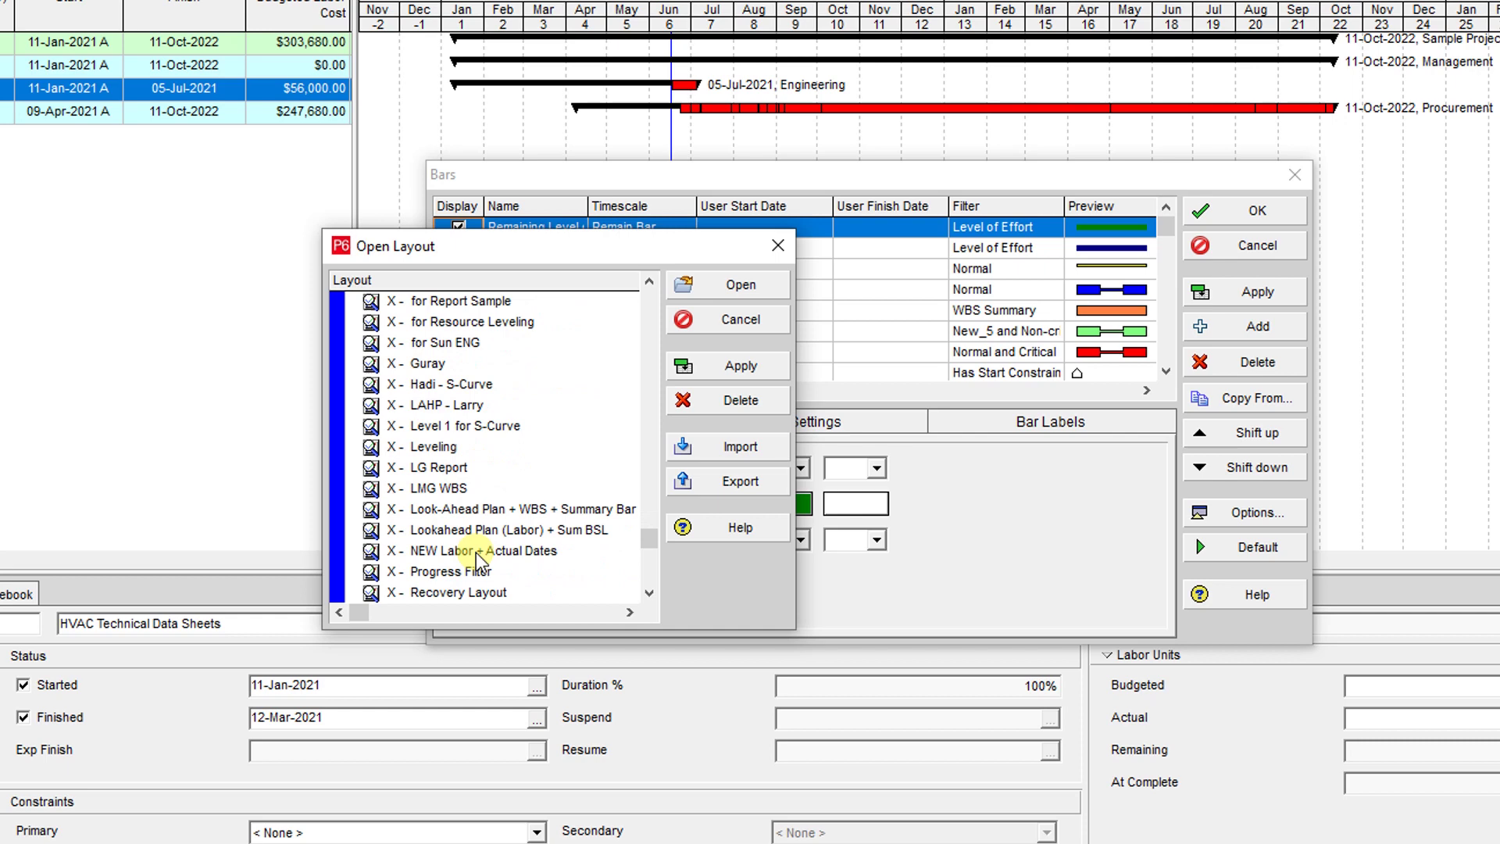
scroll(477, 552, down, 1)
click(549, 490)
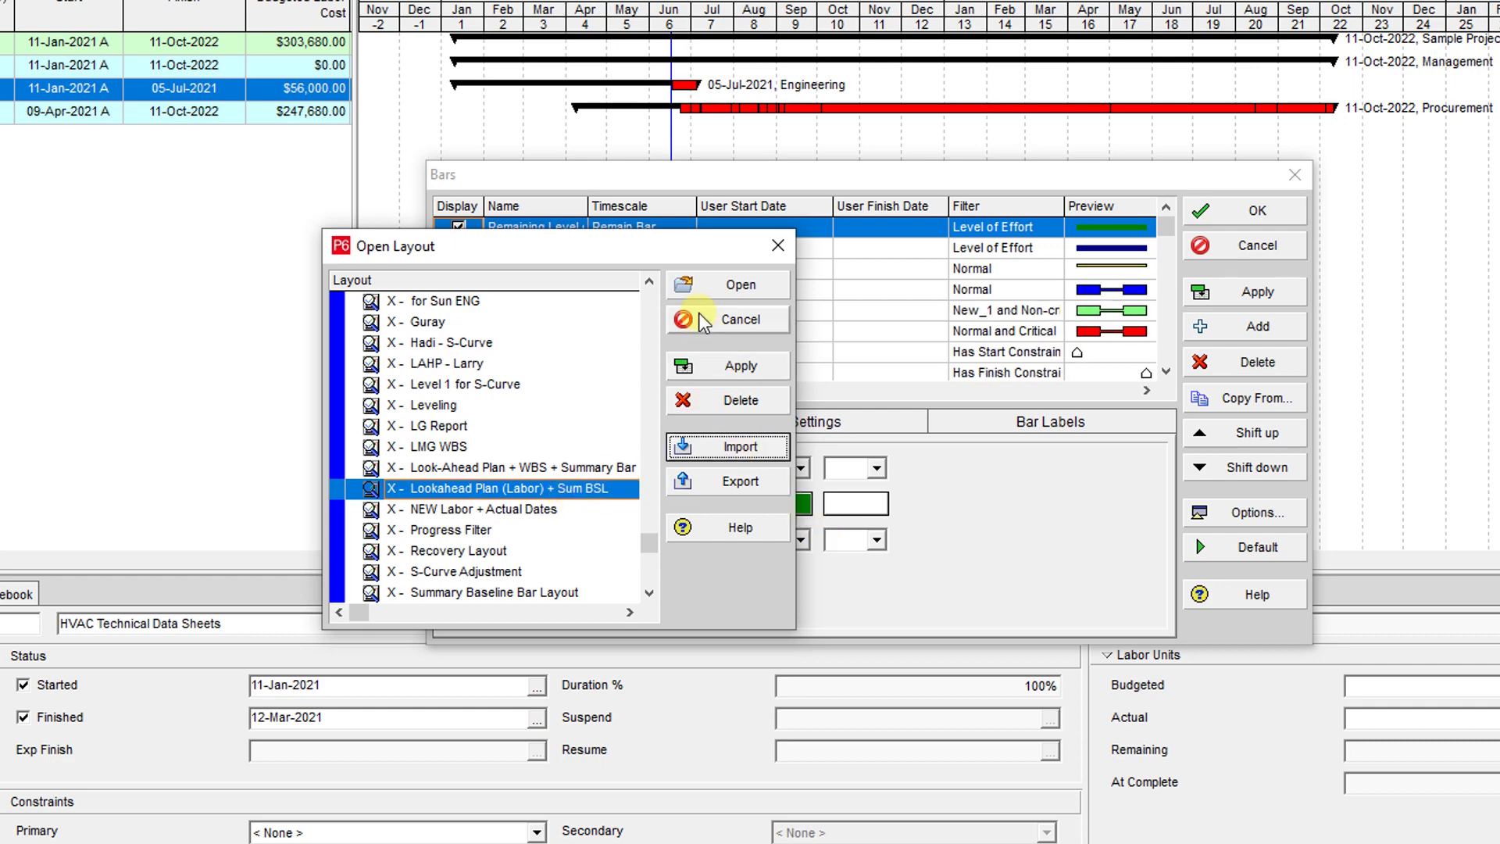
click(726, 286)
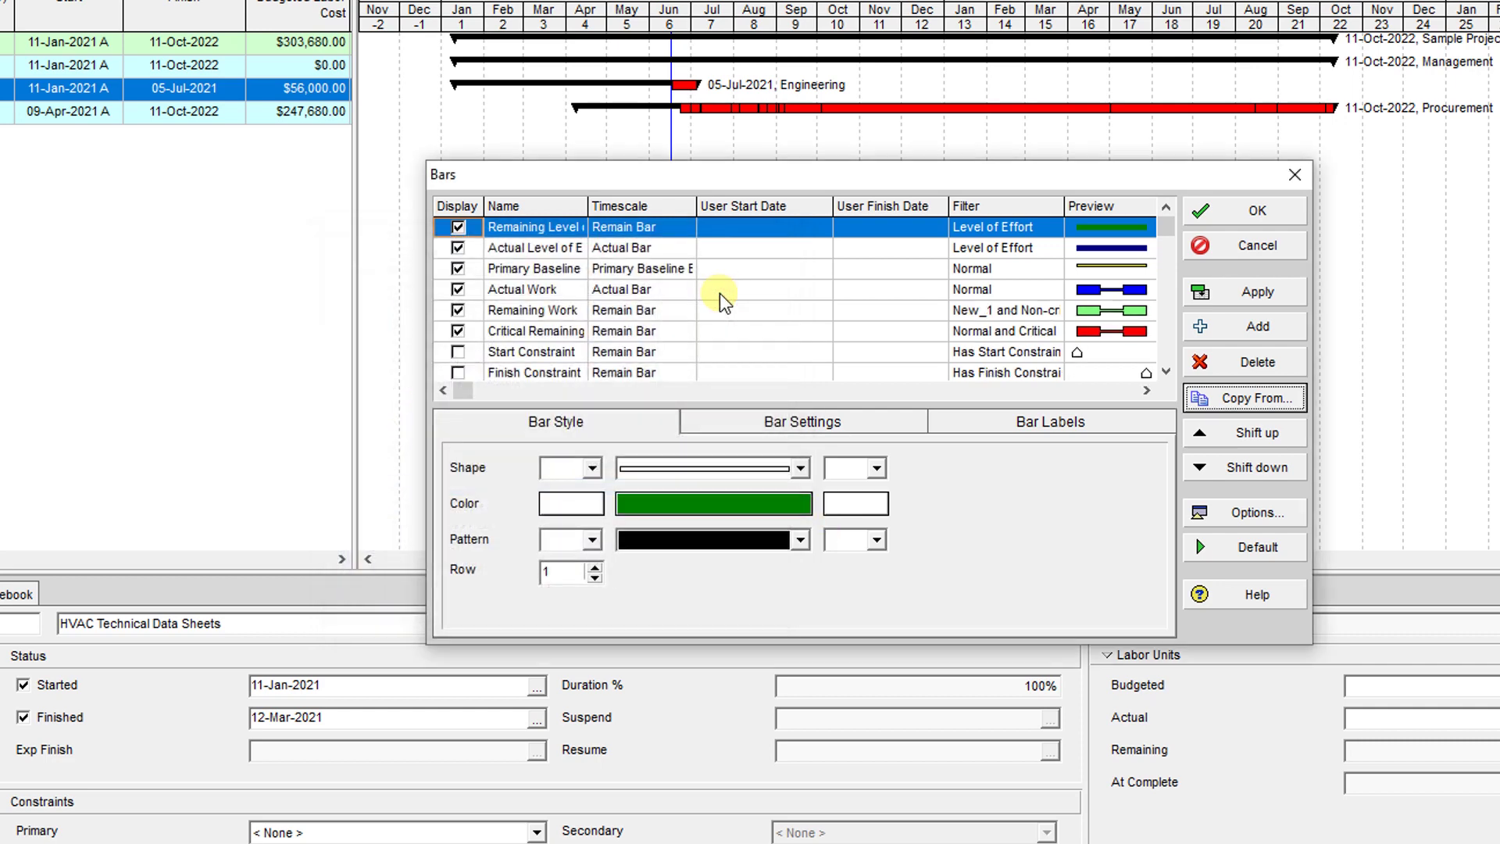
Apply the copied bars, then review the Critical Remaining and yellow Summary BSL entries
click(1227, 290)
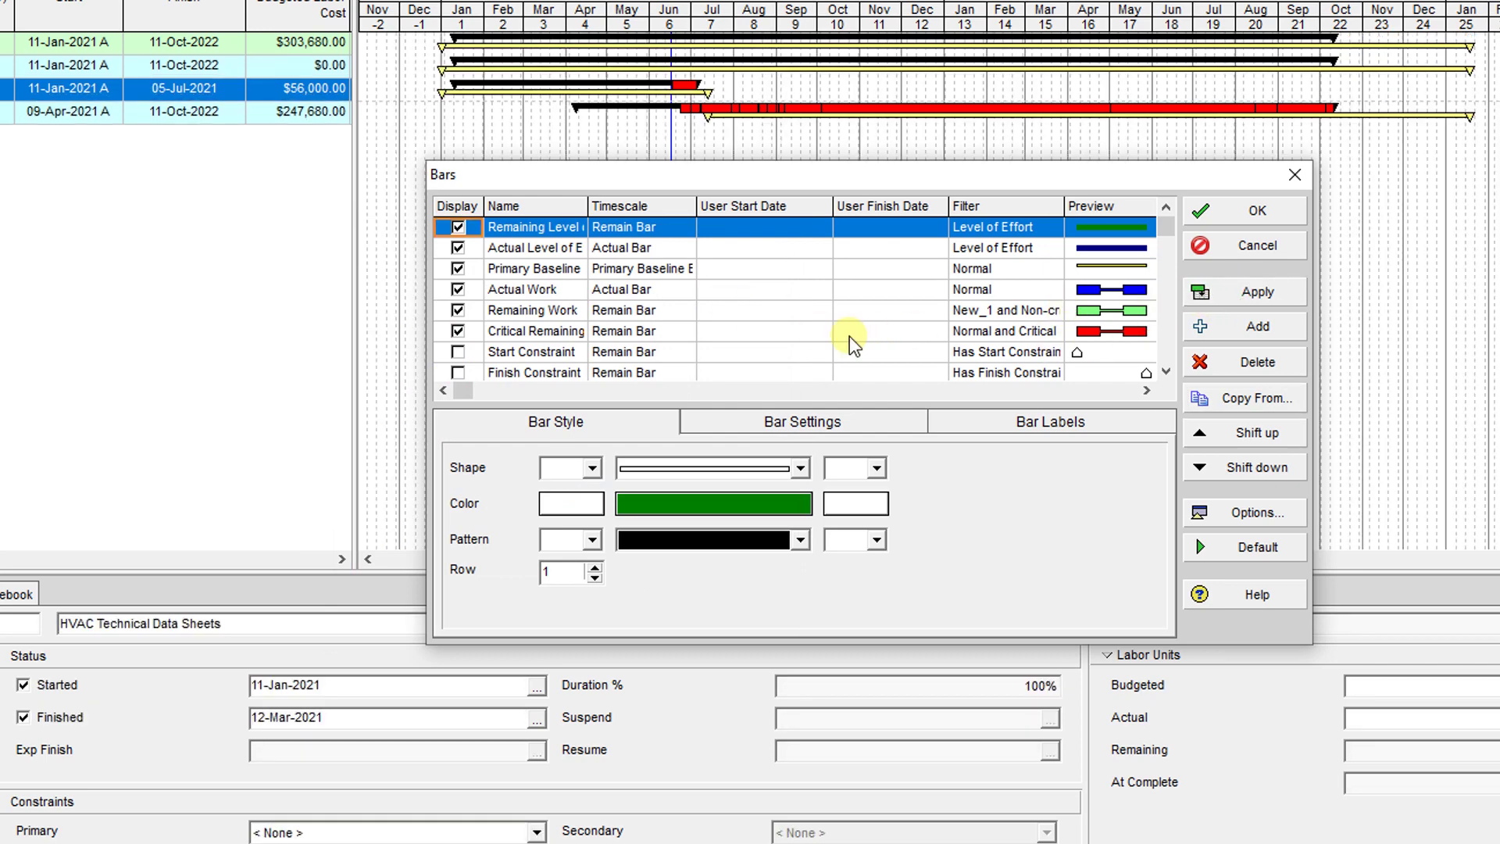
drag(901, 178, 669, 365)
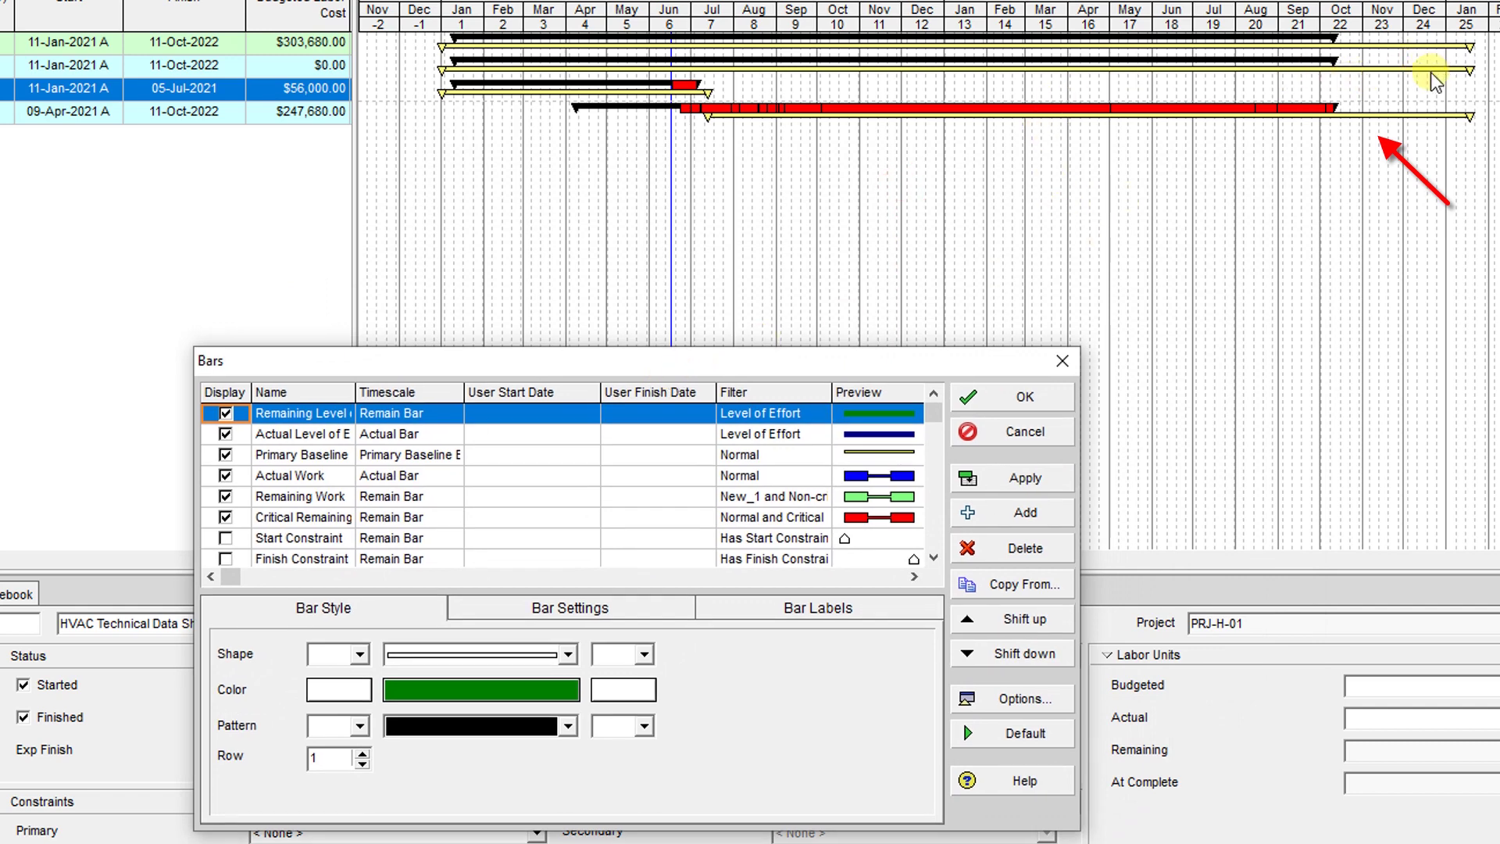
click(679, 521)
scroll(679, 522, down, 3)
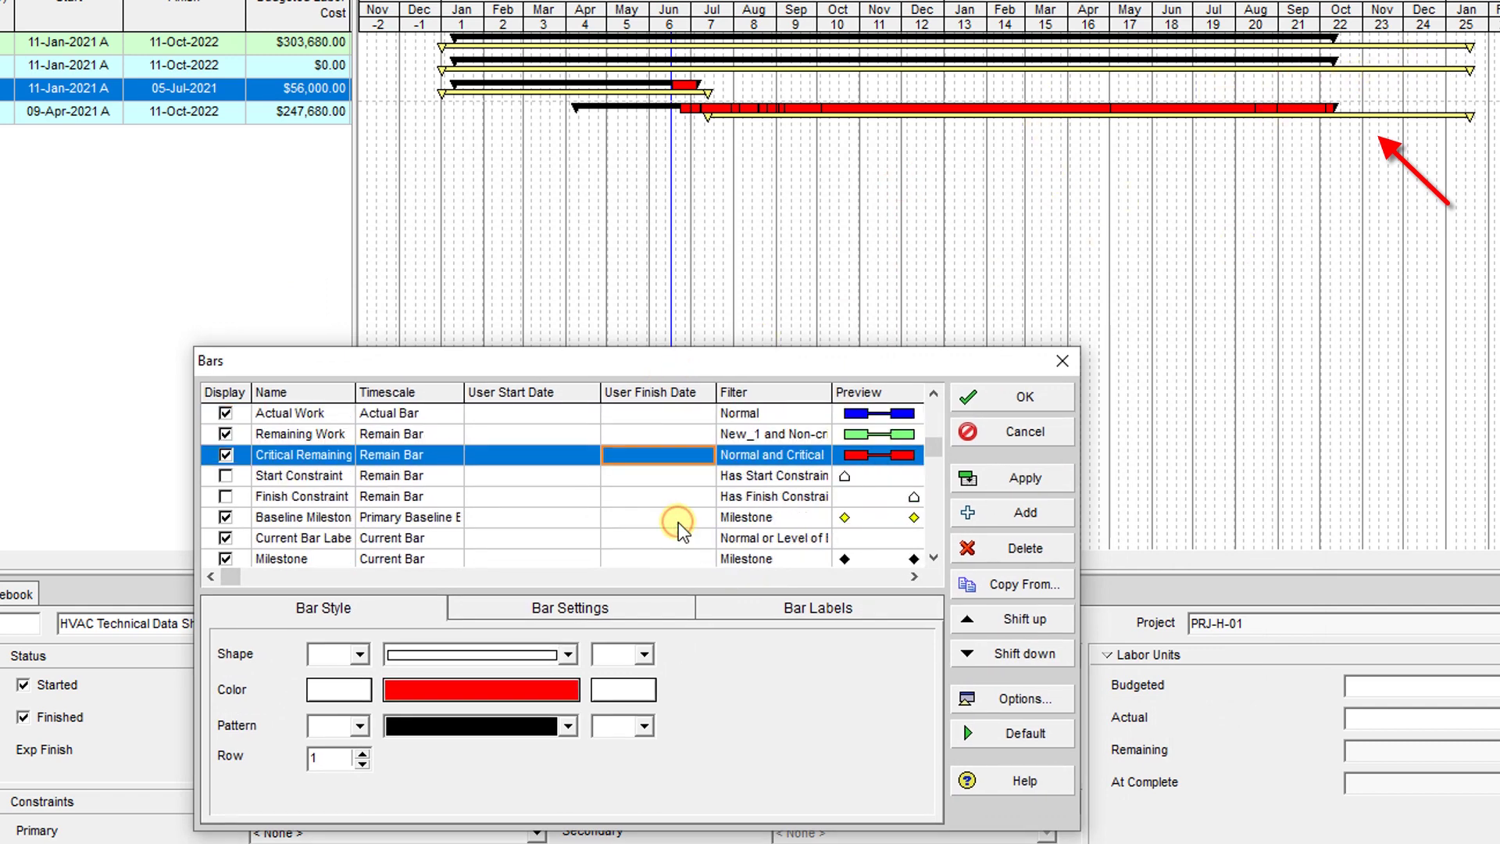
scroll(679, 522, down, 5)
scroll(678, 522, down, 2)
click(657, 499)
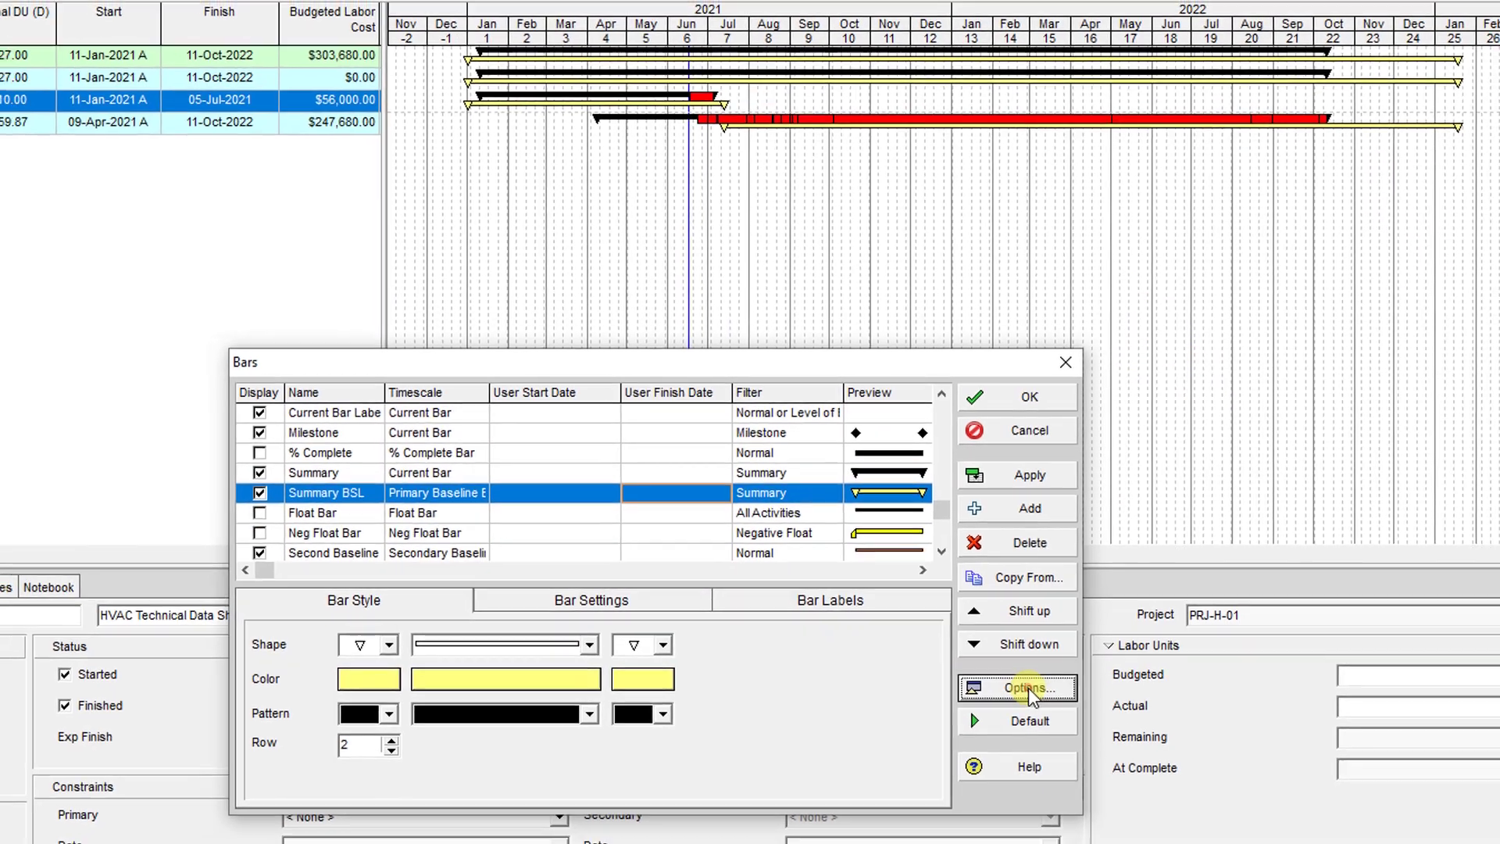
Turn off the weekly minor vertical sight lines in Bar Chart Options
click(1025, 697)
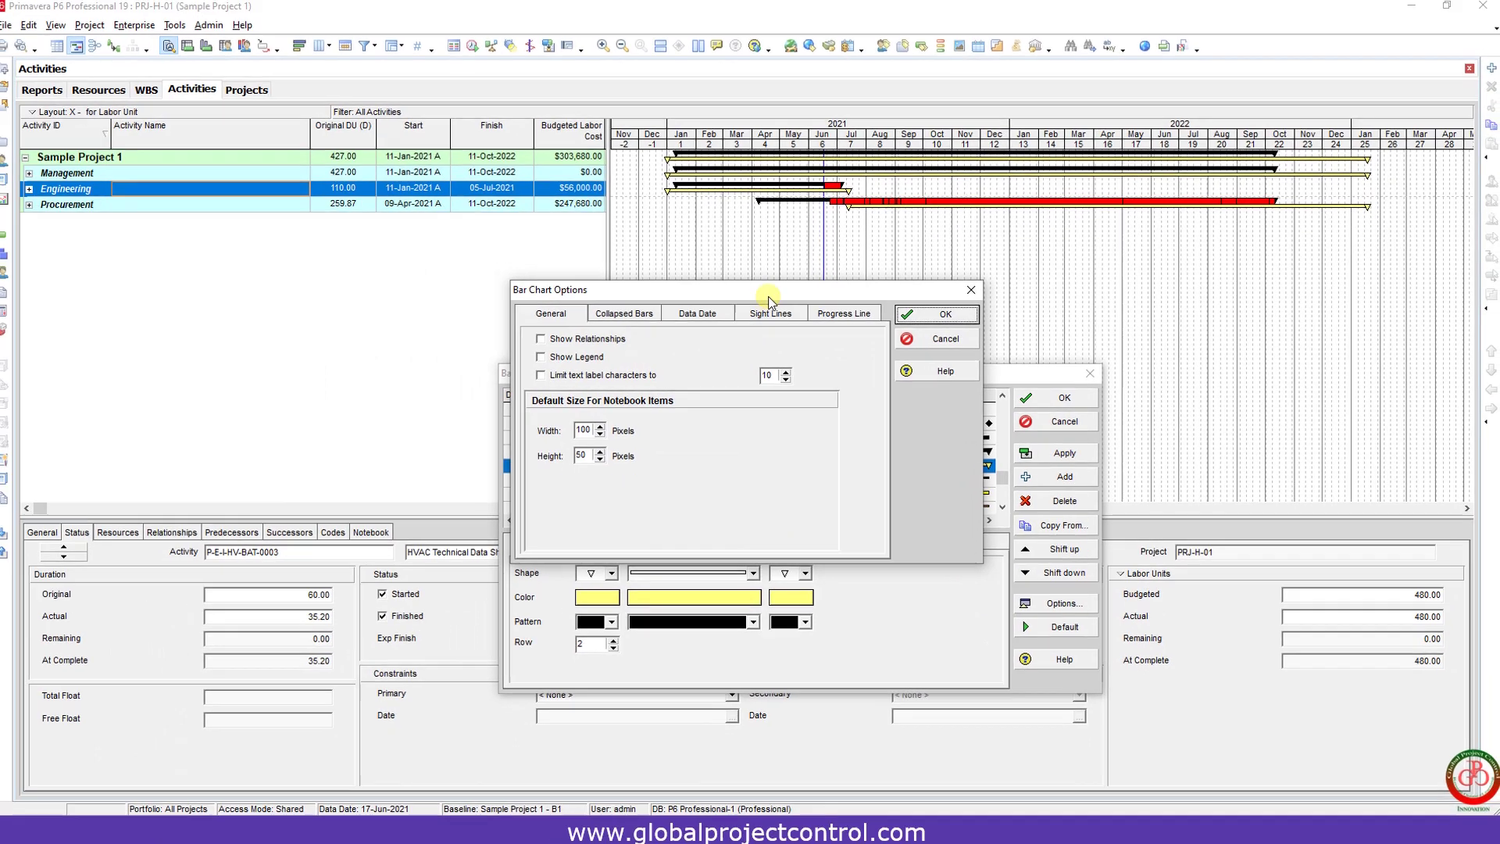
drag(771, 295, 436, 404)
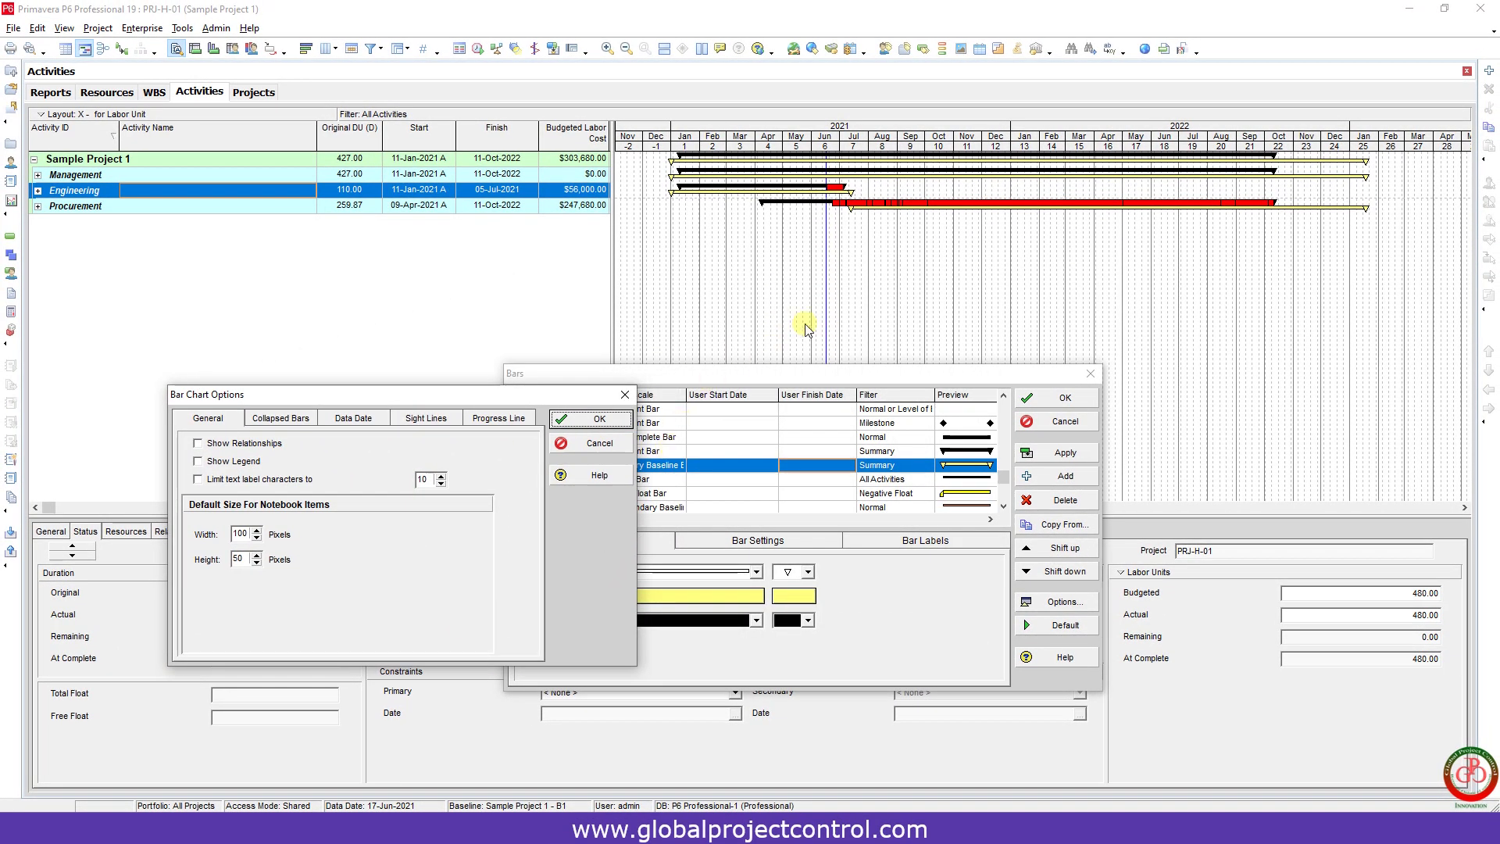
click(418, 421)
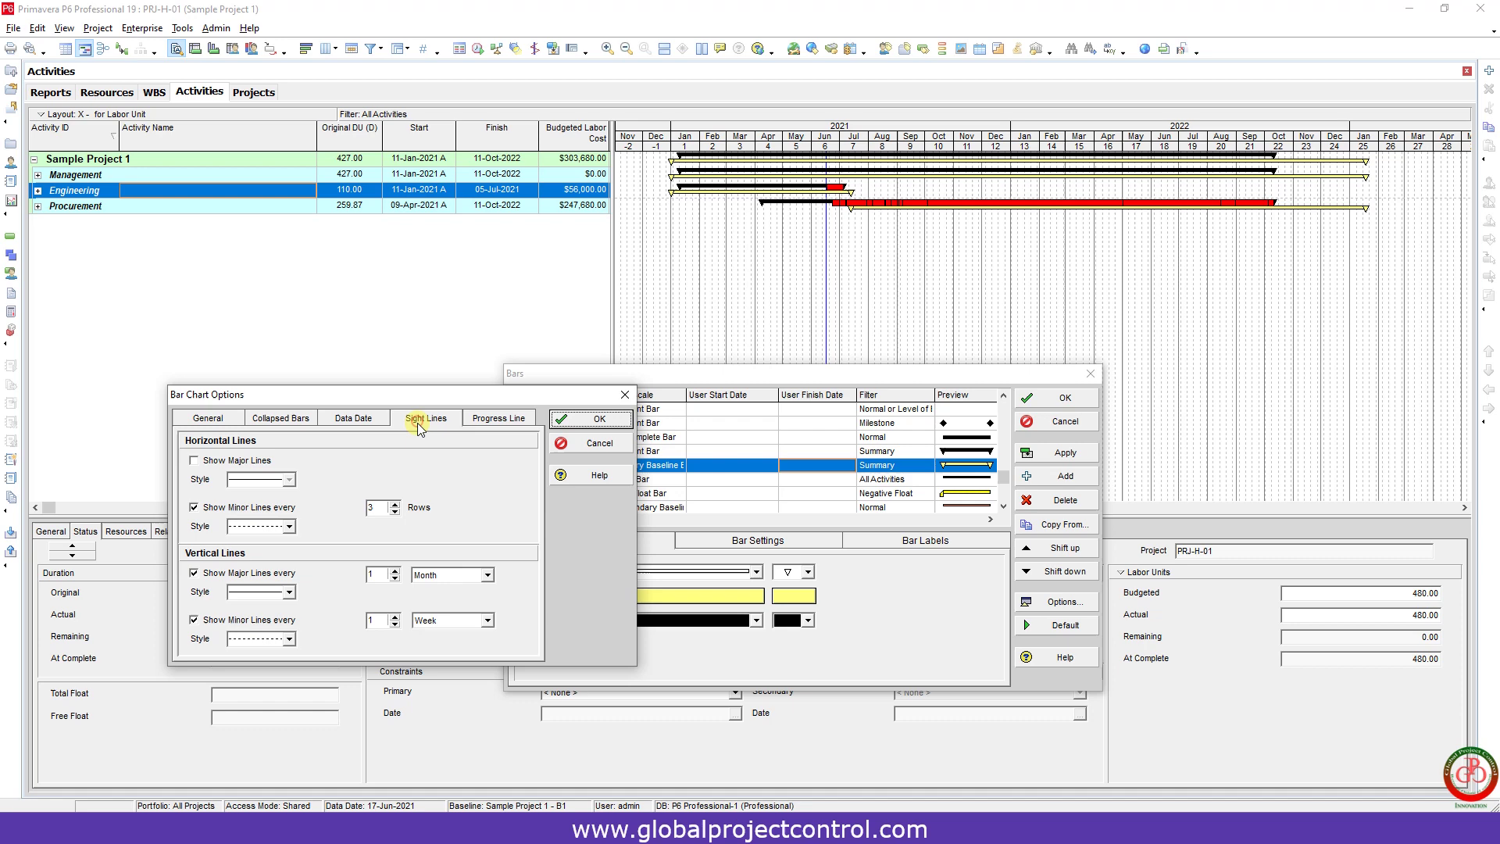
click(195, 620)
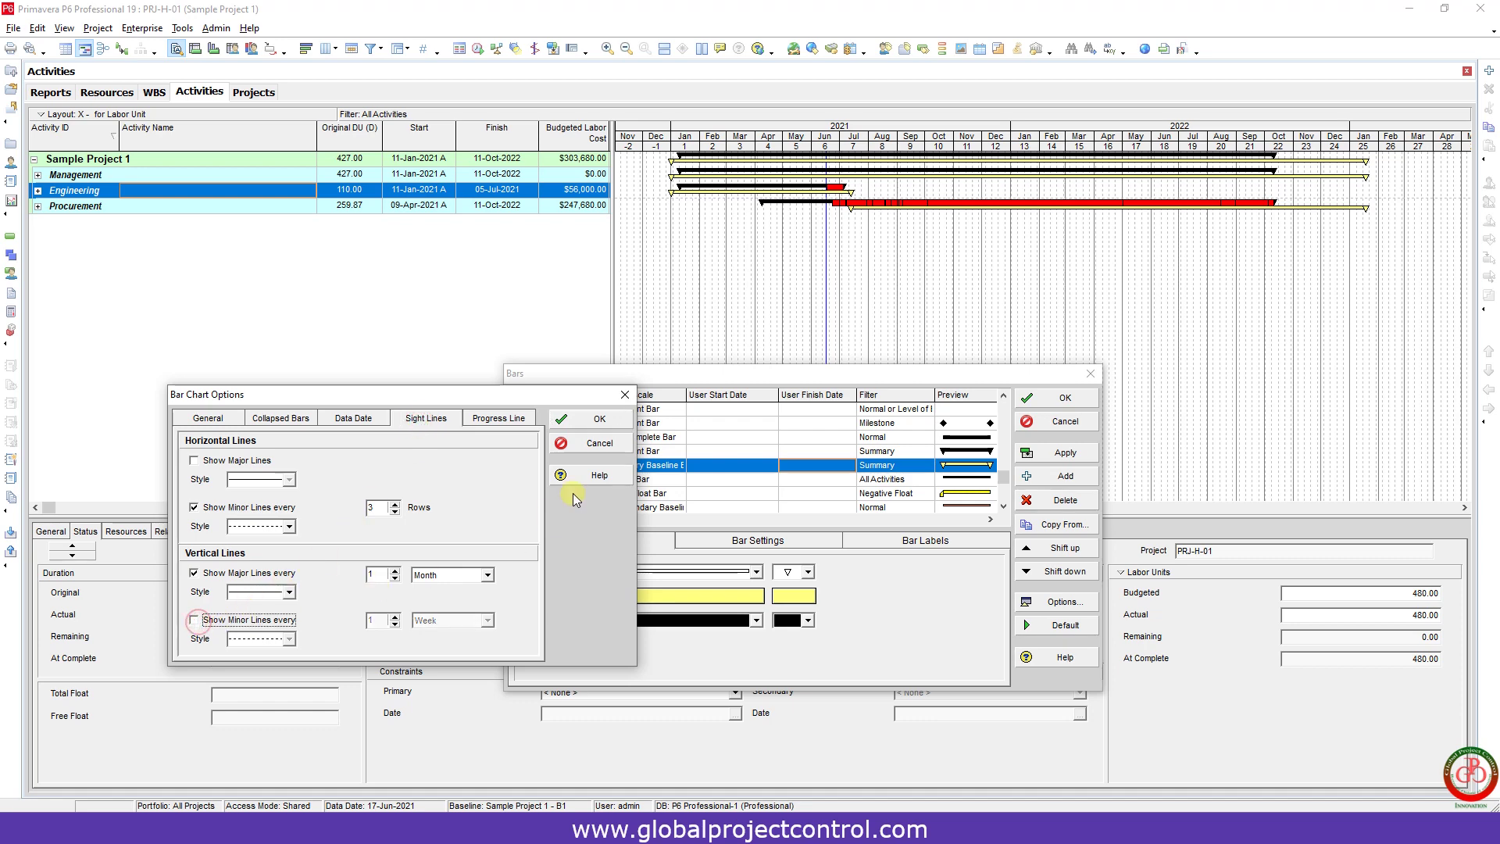
click(591, 420)
Confirm the bar changes and compress the timescale to show through 2023
click(1055, 452)
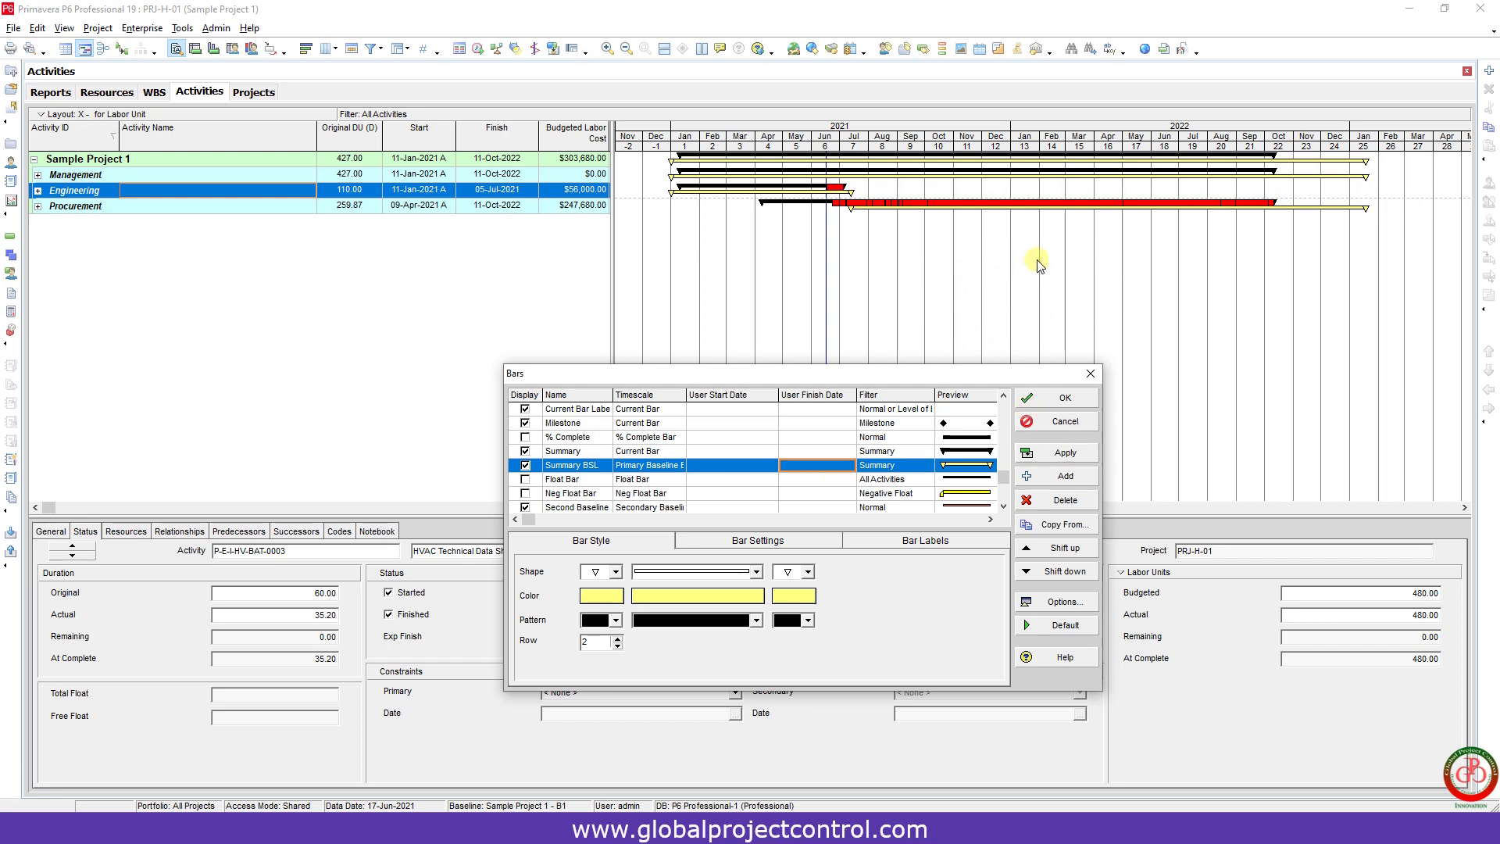
click(1049, 400)
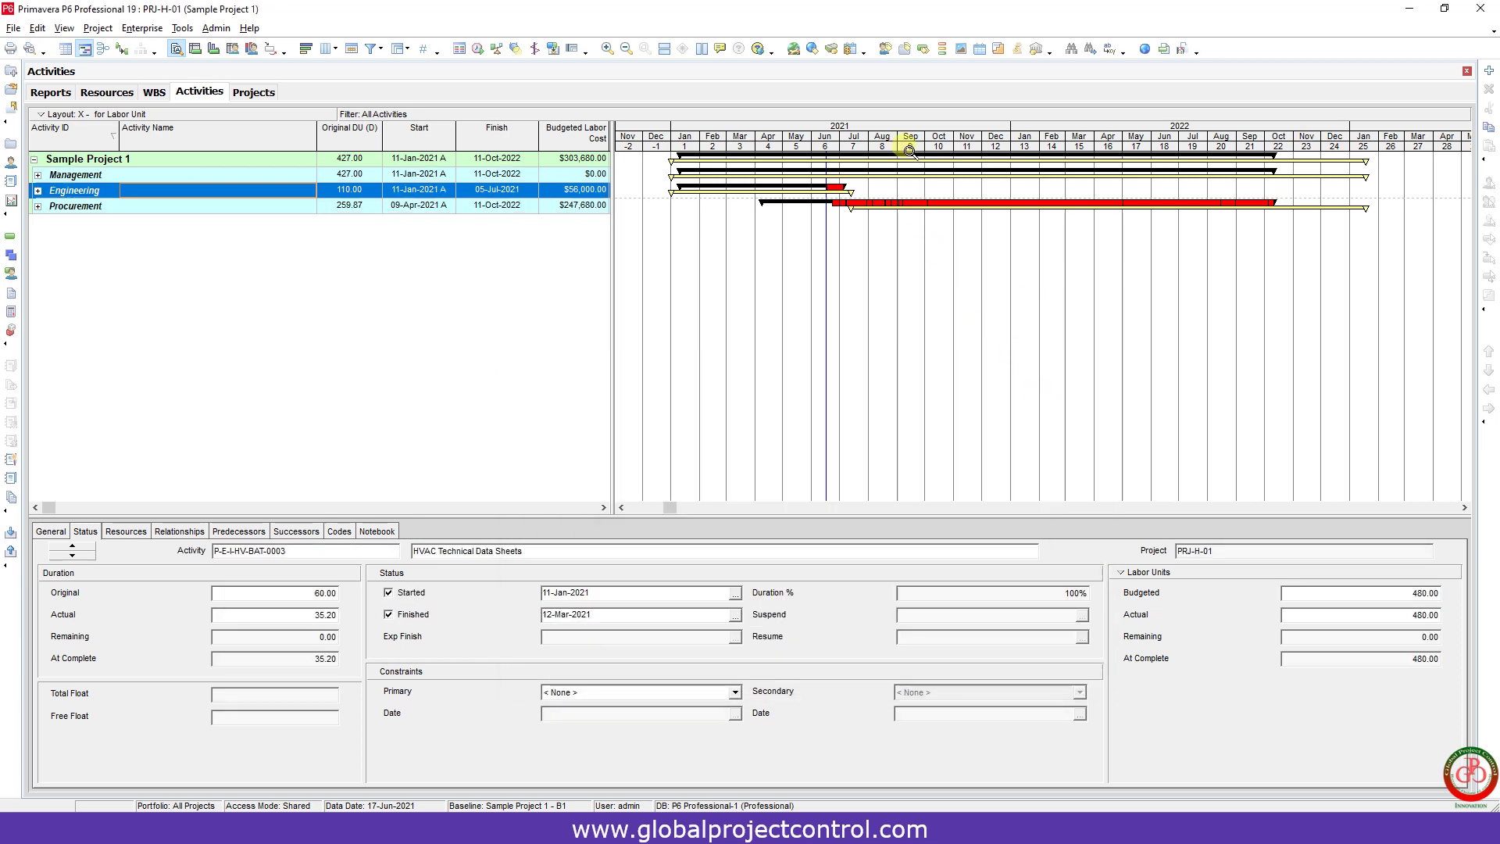
mouse_move(904, 142)
mouse_down()
mouse_move(951, 149)
mouse_move(867, 149)
mouse_up()
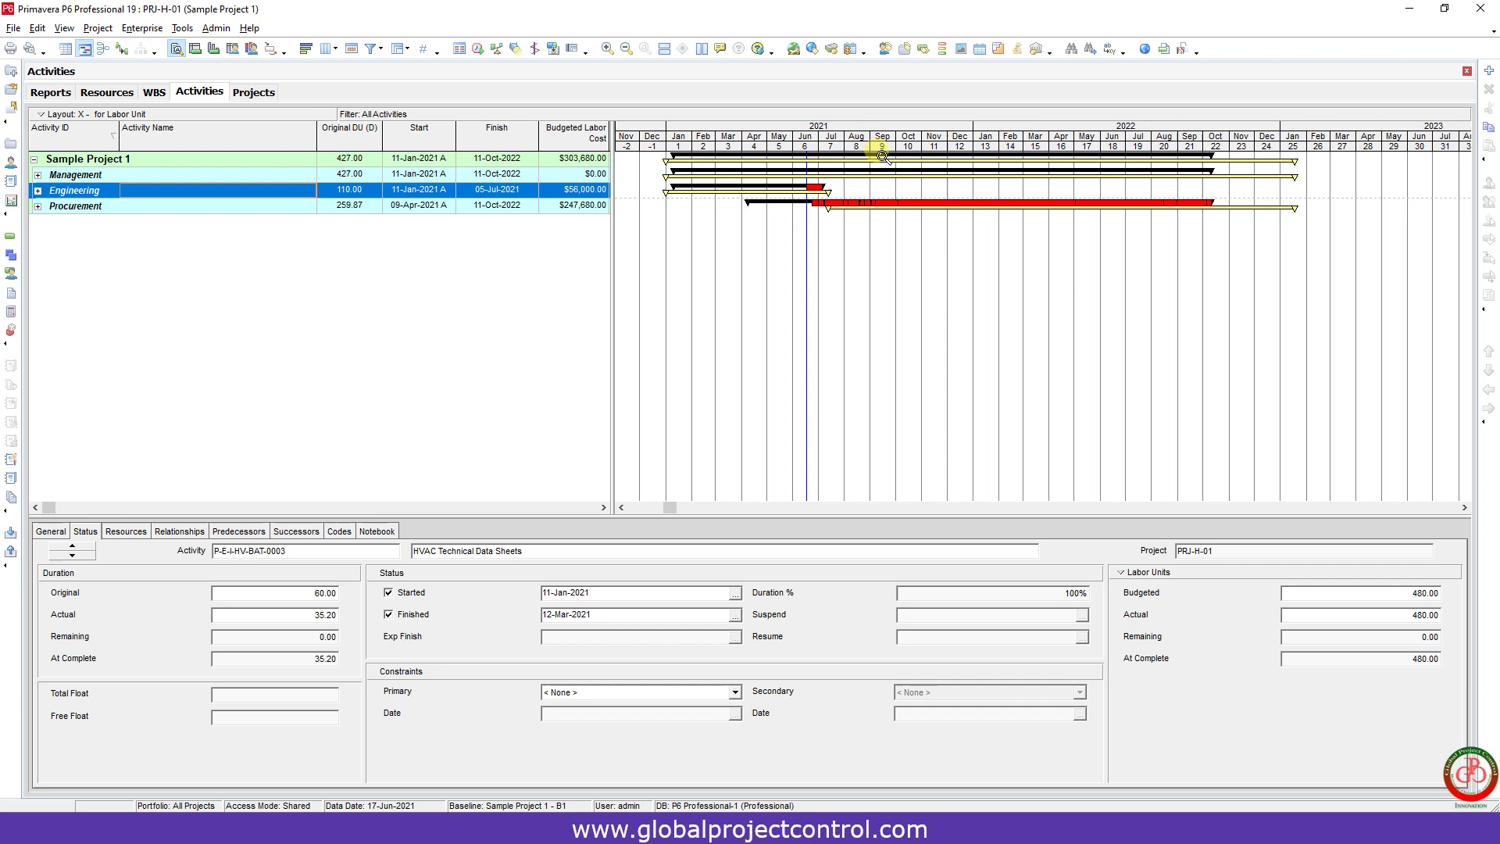
Collapse the activity grouping to WBS Level 3 with the Collapse To settings
click(54, 114)
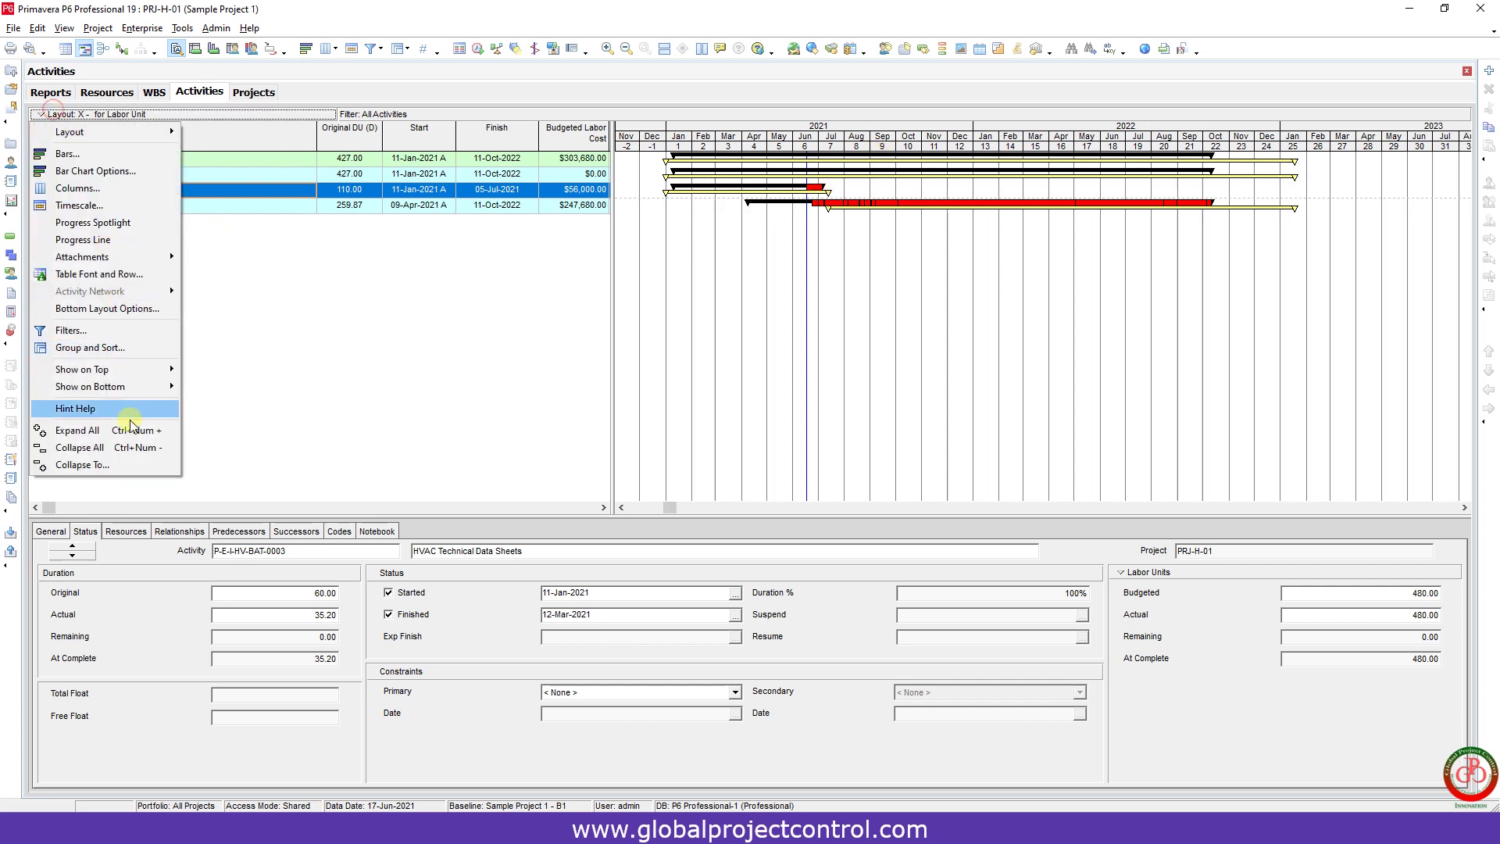
click(128, 465)
click(769, 400)
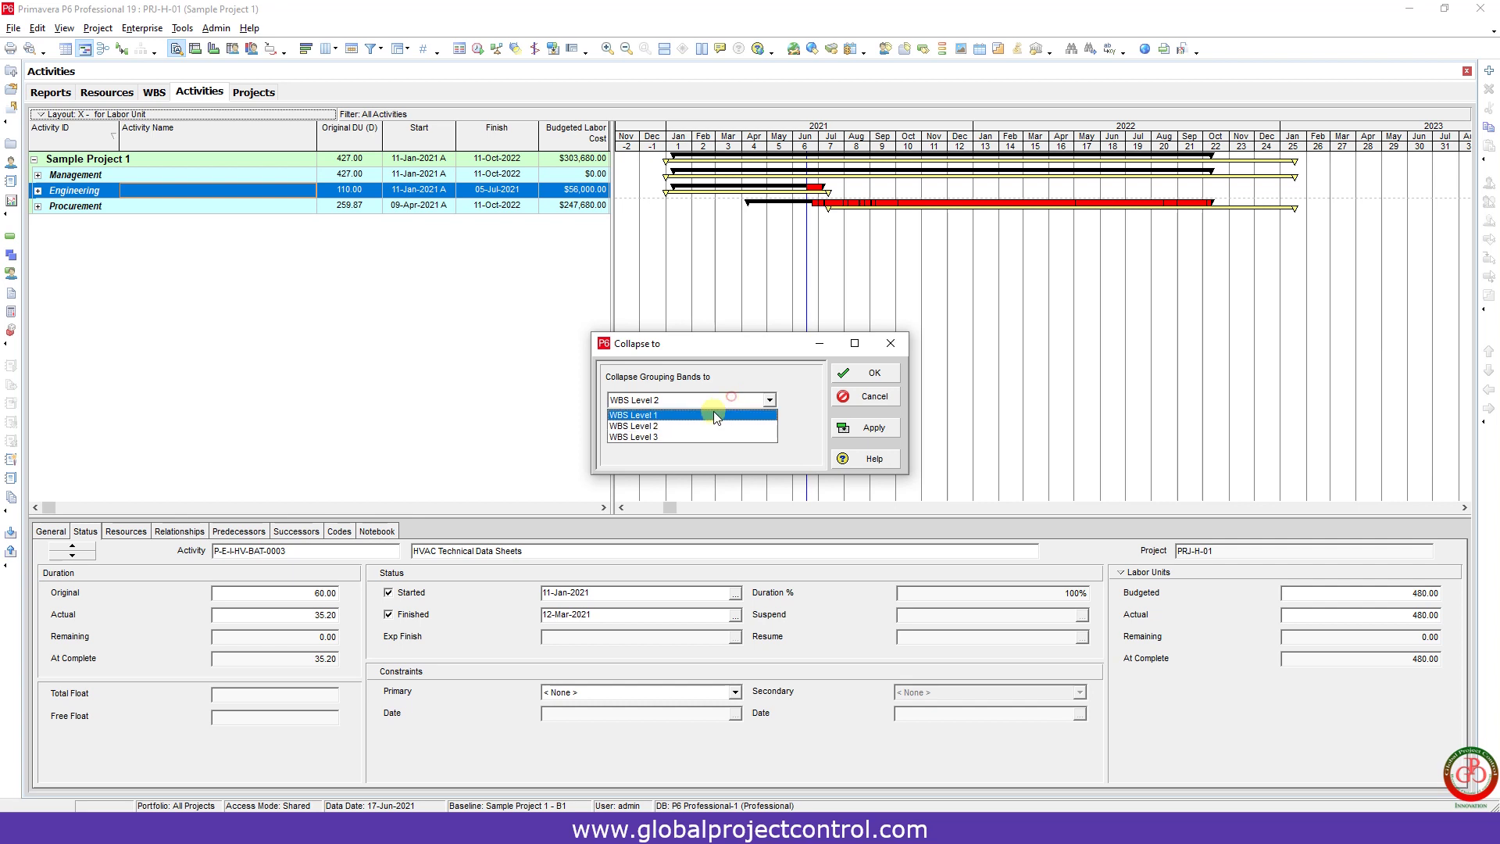
click(667, 436)
click(866, 427)
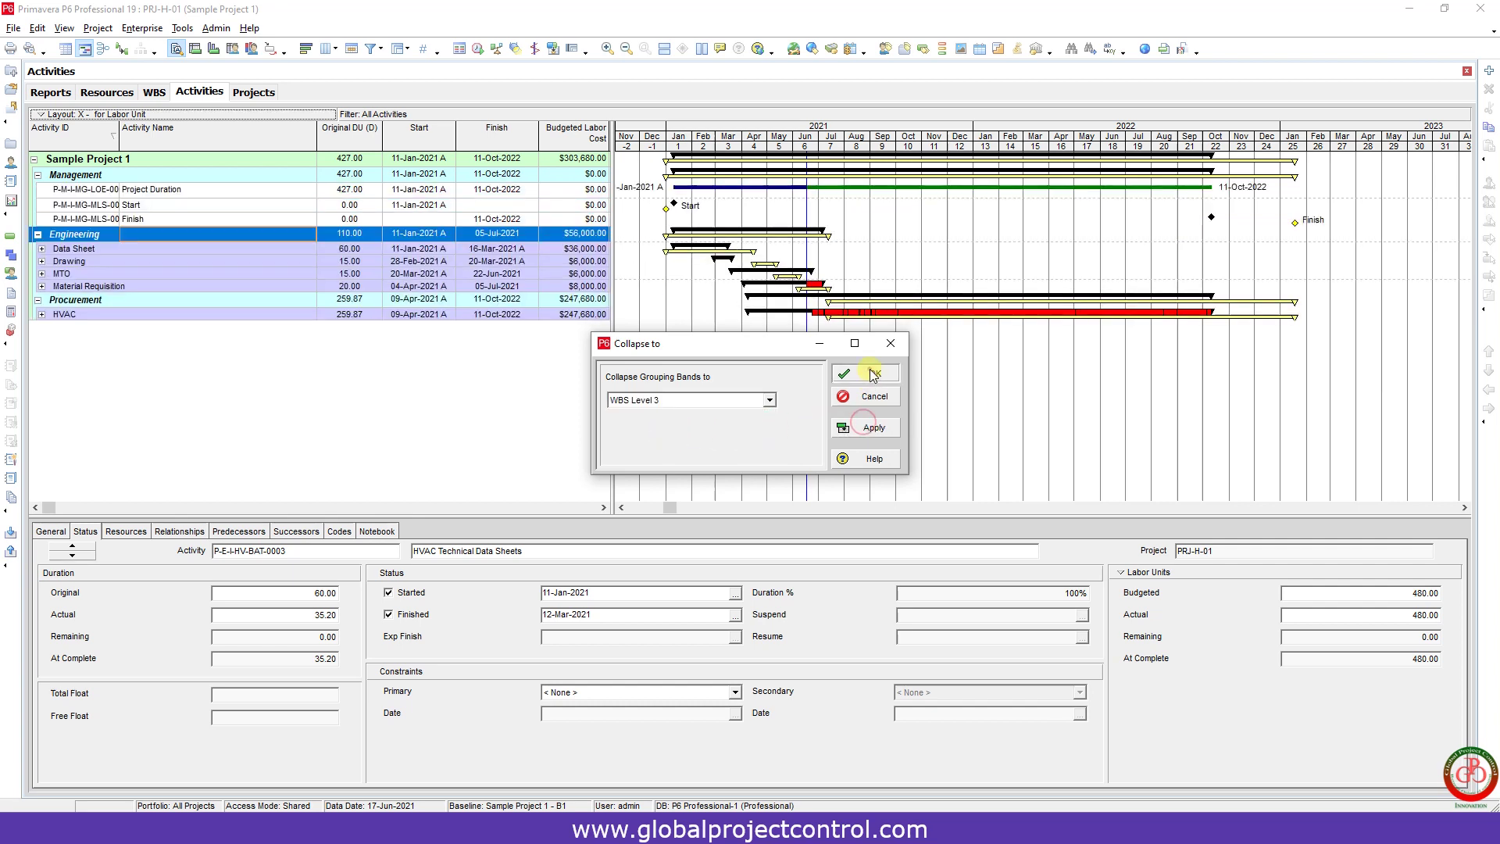
click(870, 397)
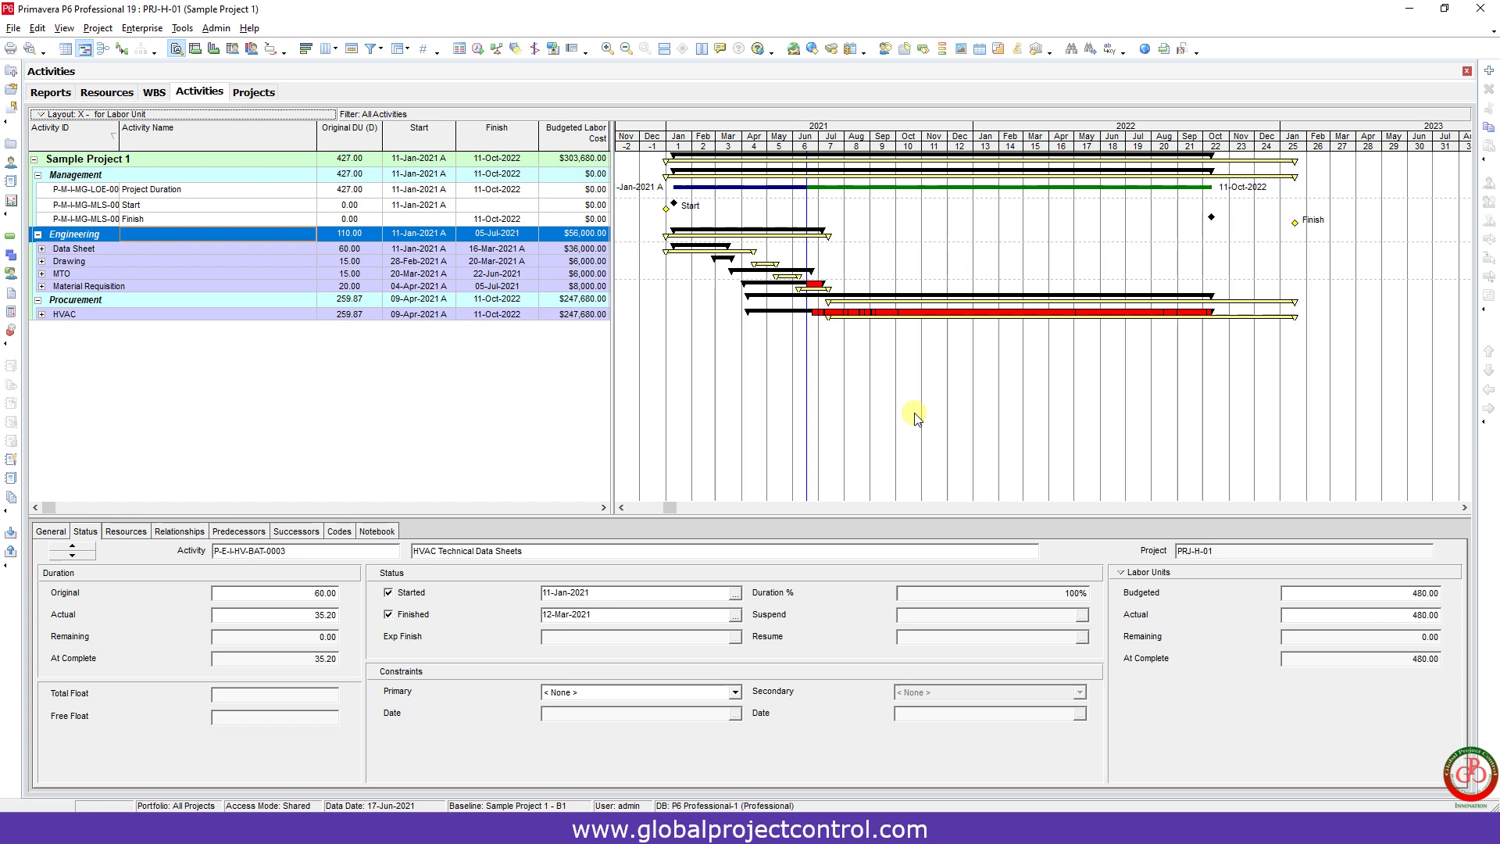
Save the view as a new layout named 'X - for Labor Unit + Summary baseline B'
click(49, 116)
mouse_move(70, 132)
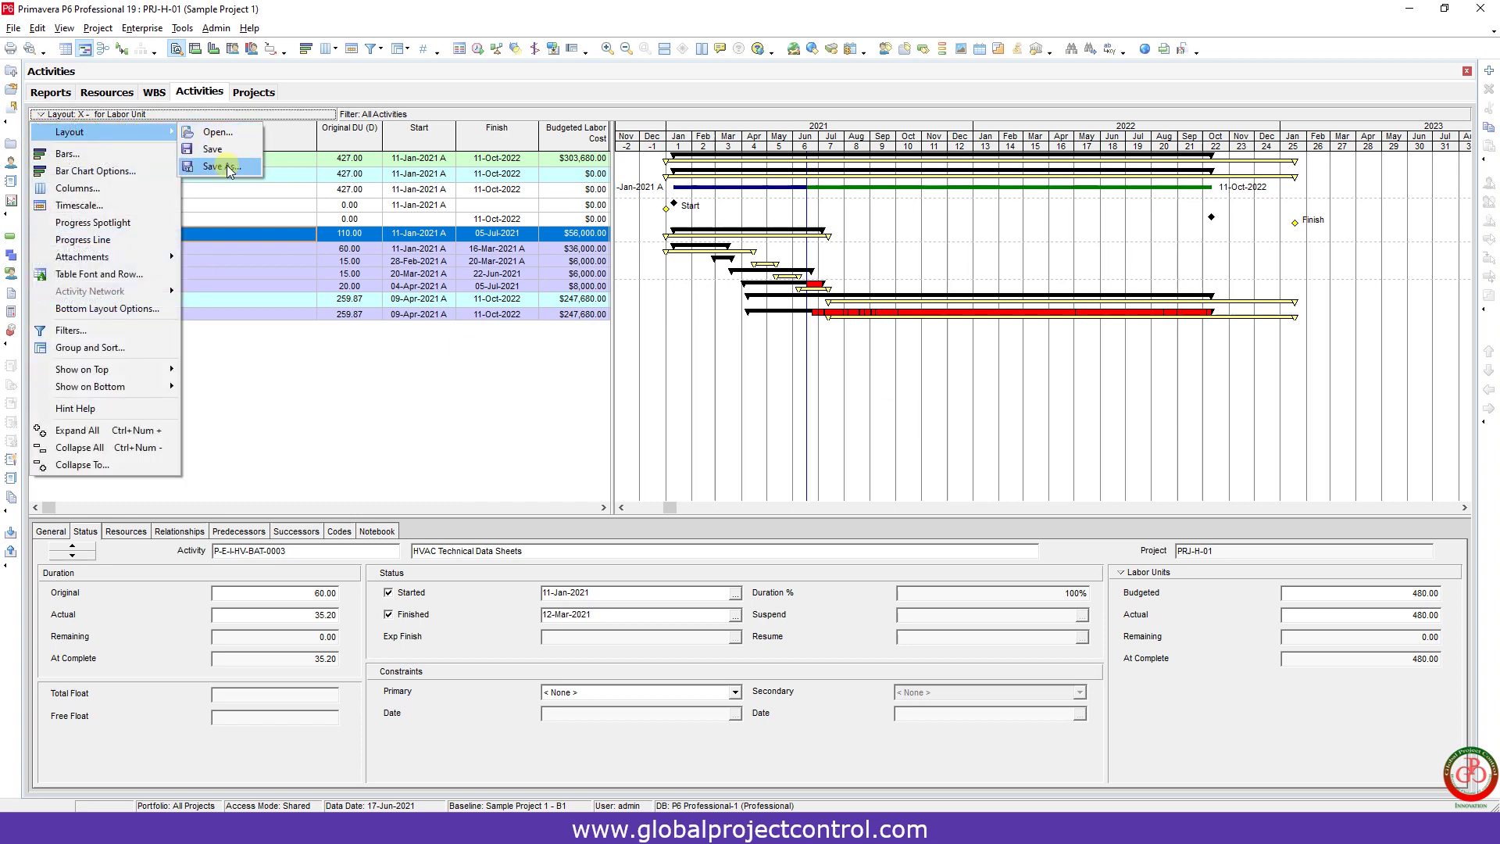
click(229, 167)
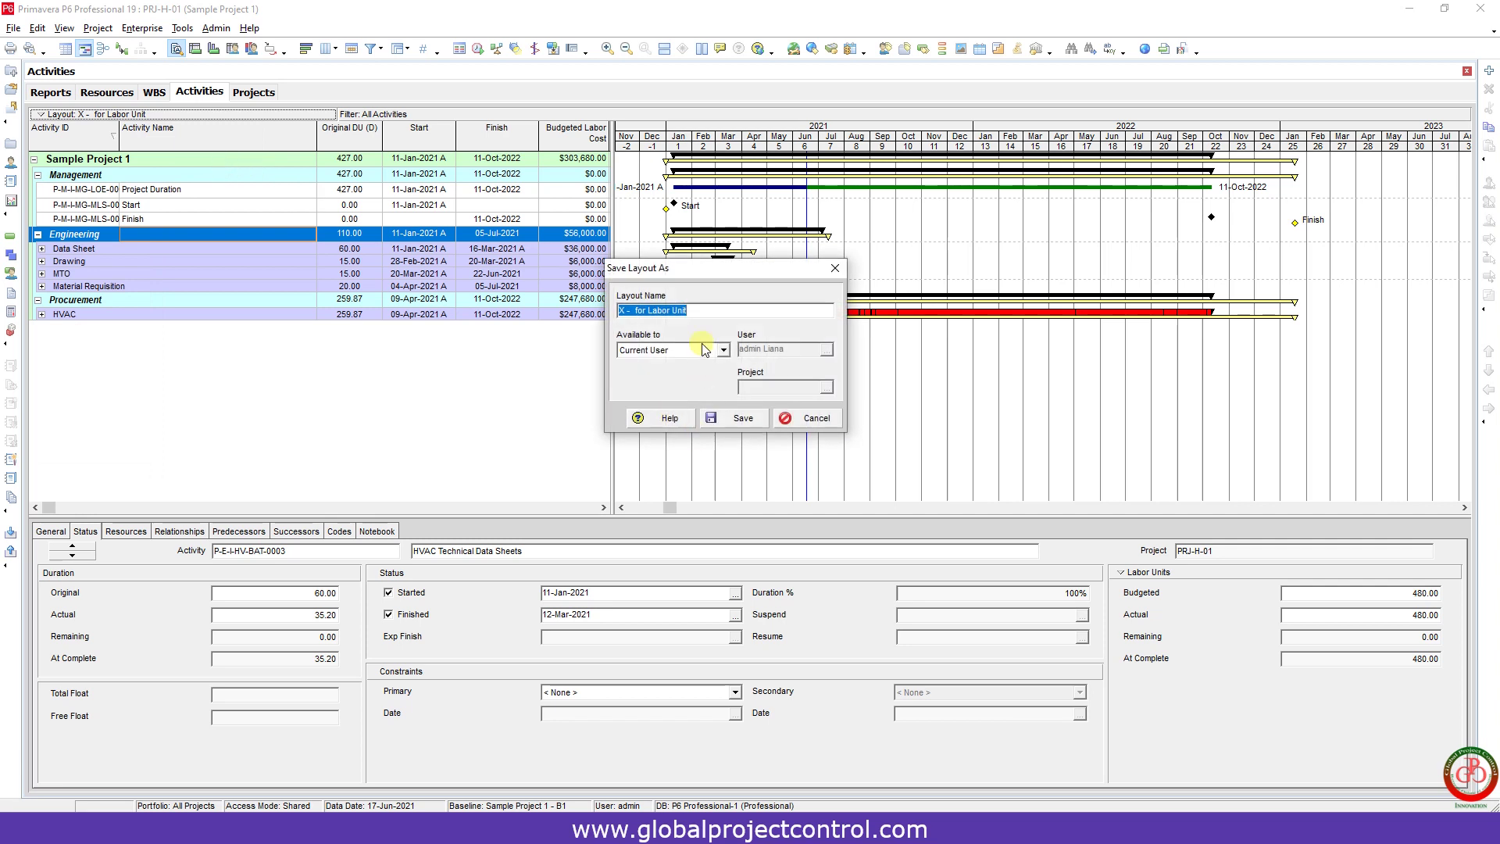
click(706, 312)
text(+)
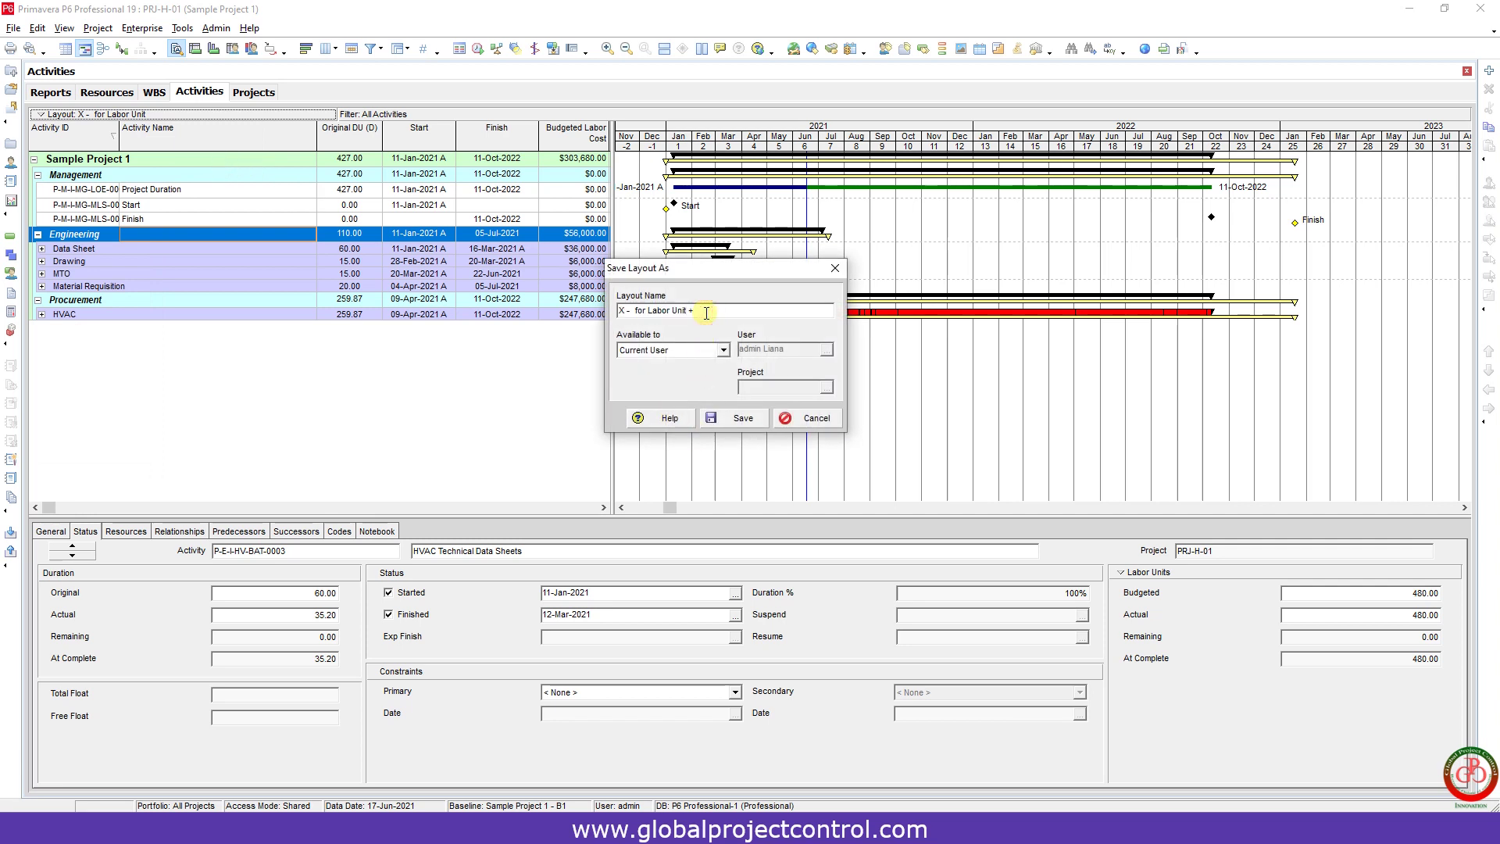
text( Summary bas)
text(eline B)
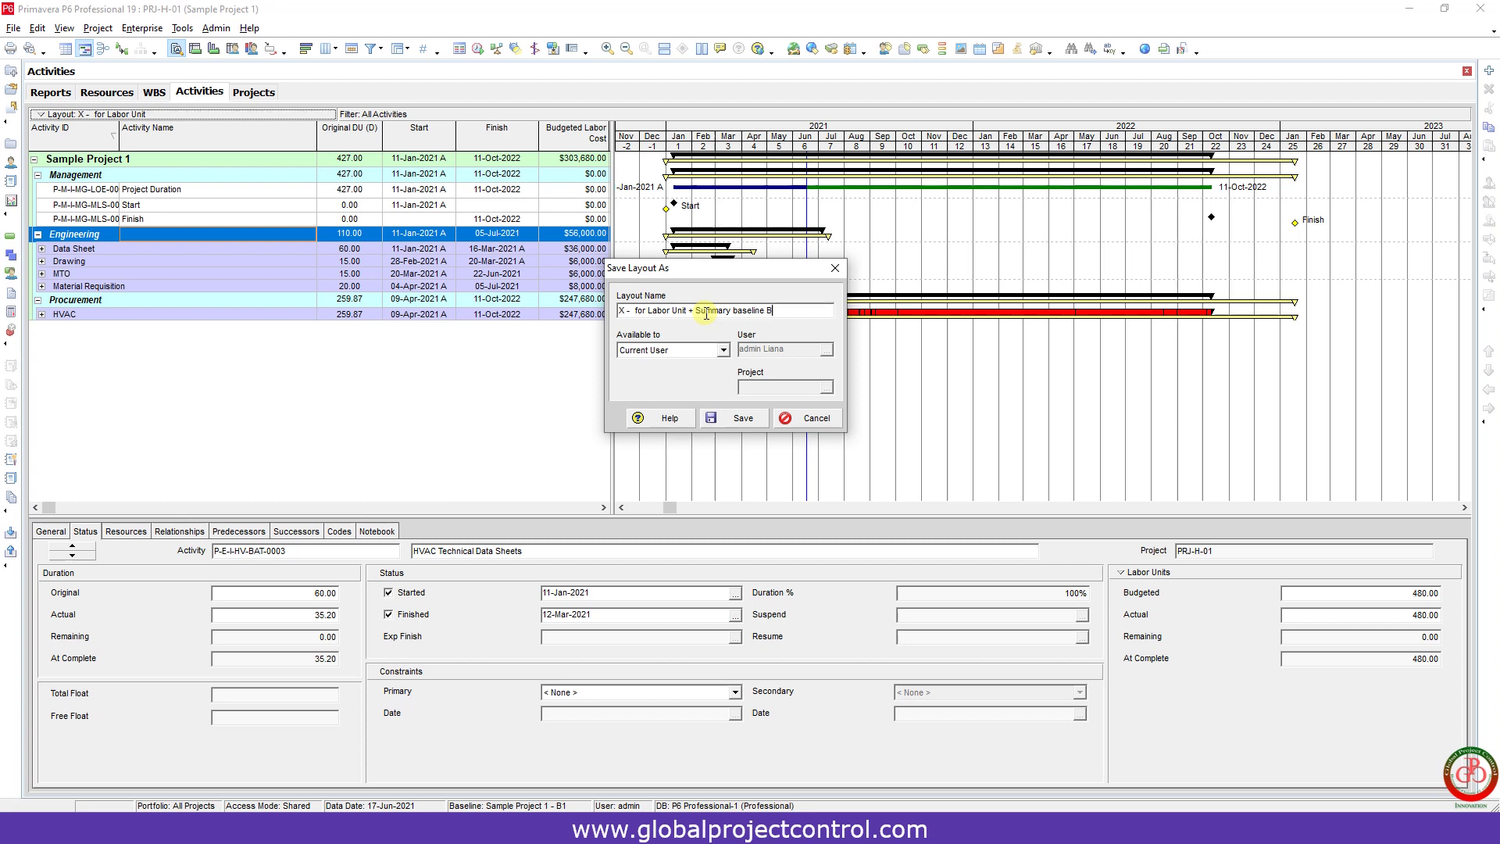
click(733, 417)
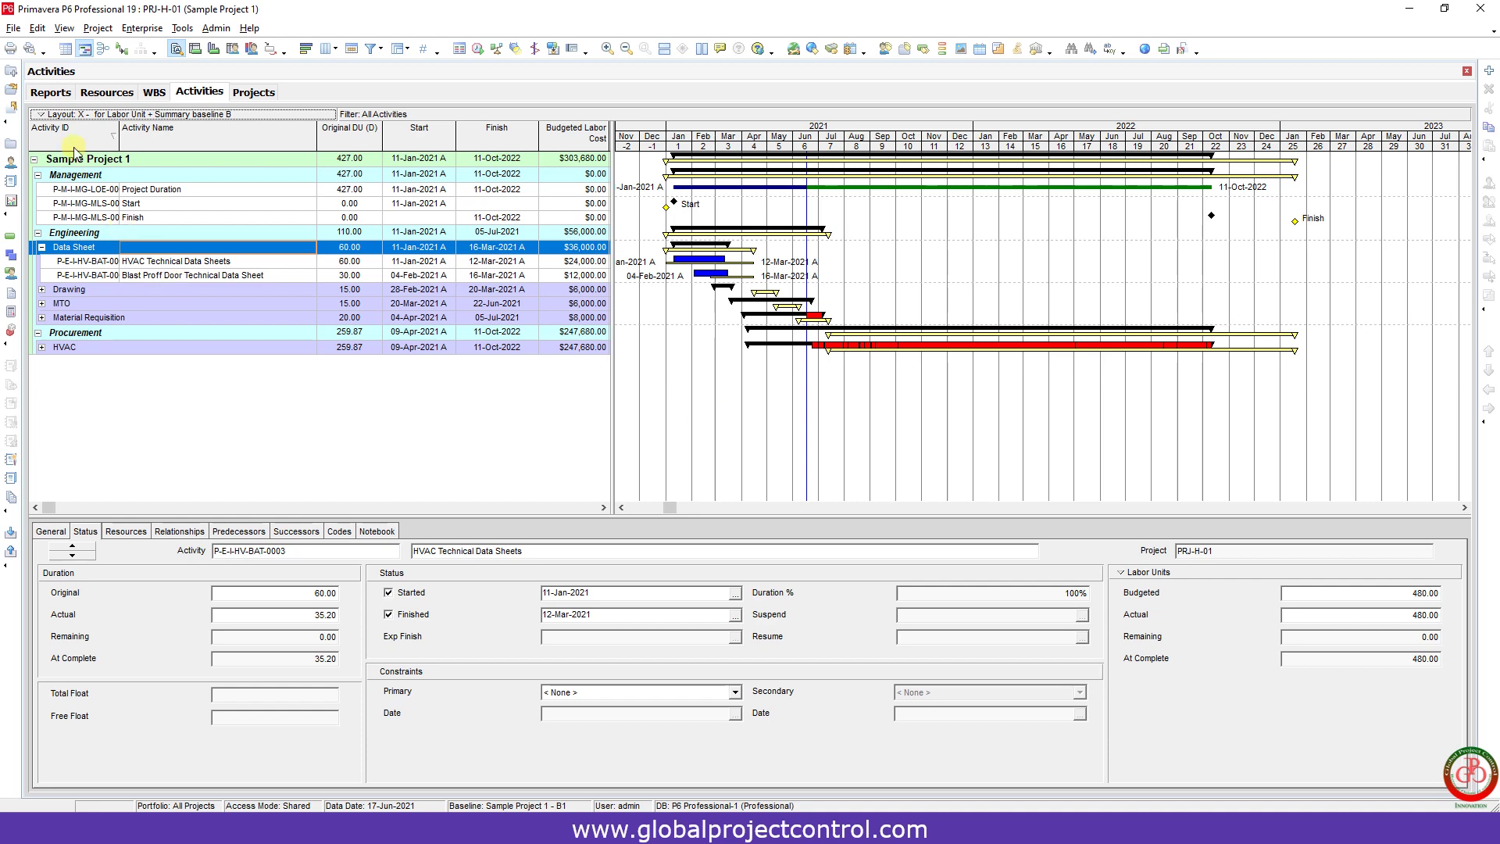
Bring up the saved layouts list without saving changes to the current layout
click(75, 117)
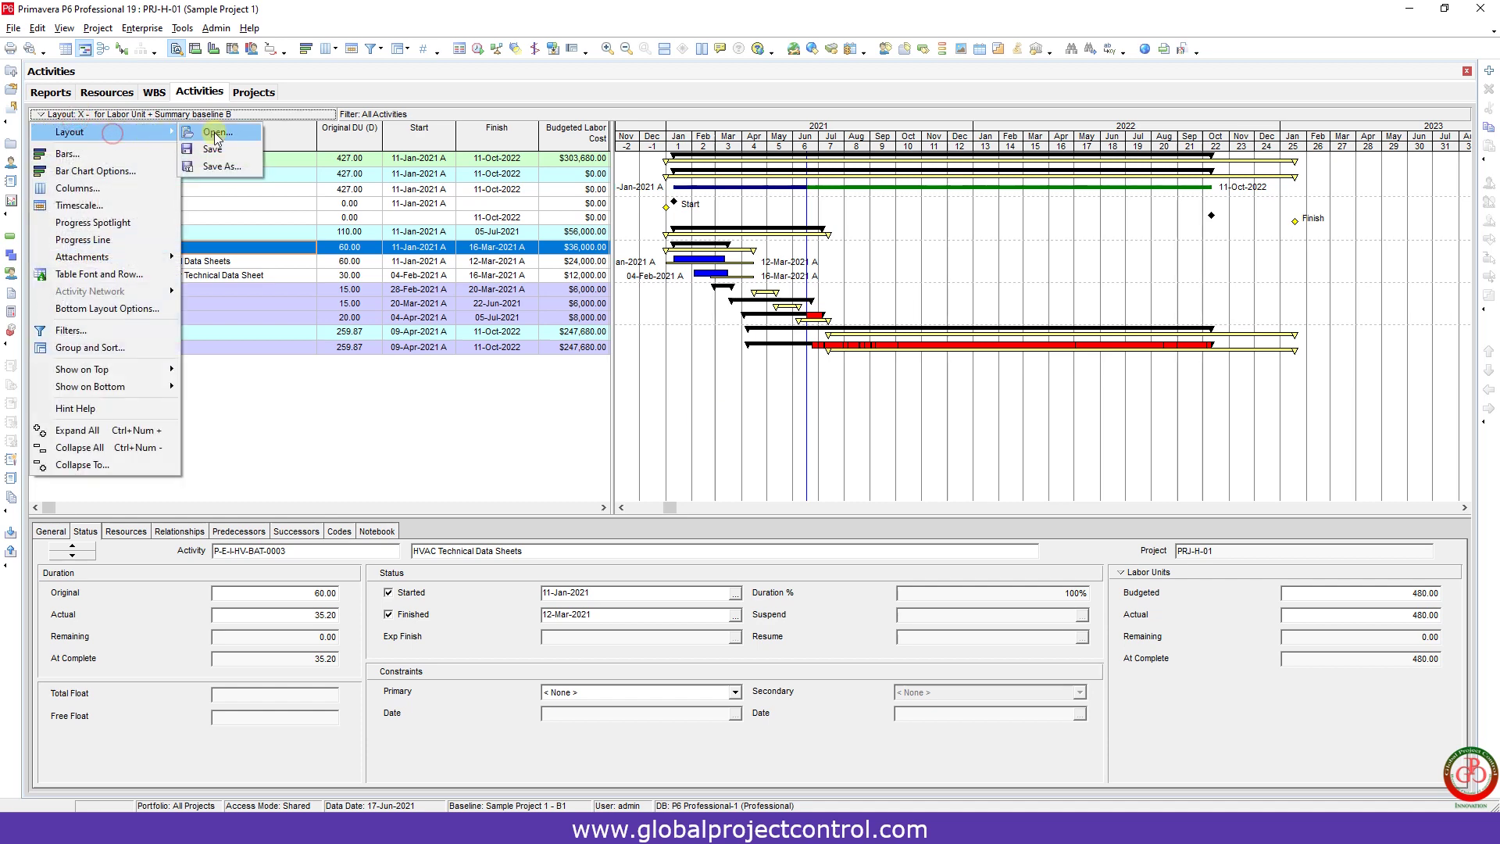
click(213, 130)
click(753, 440)
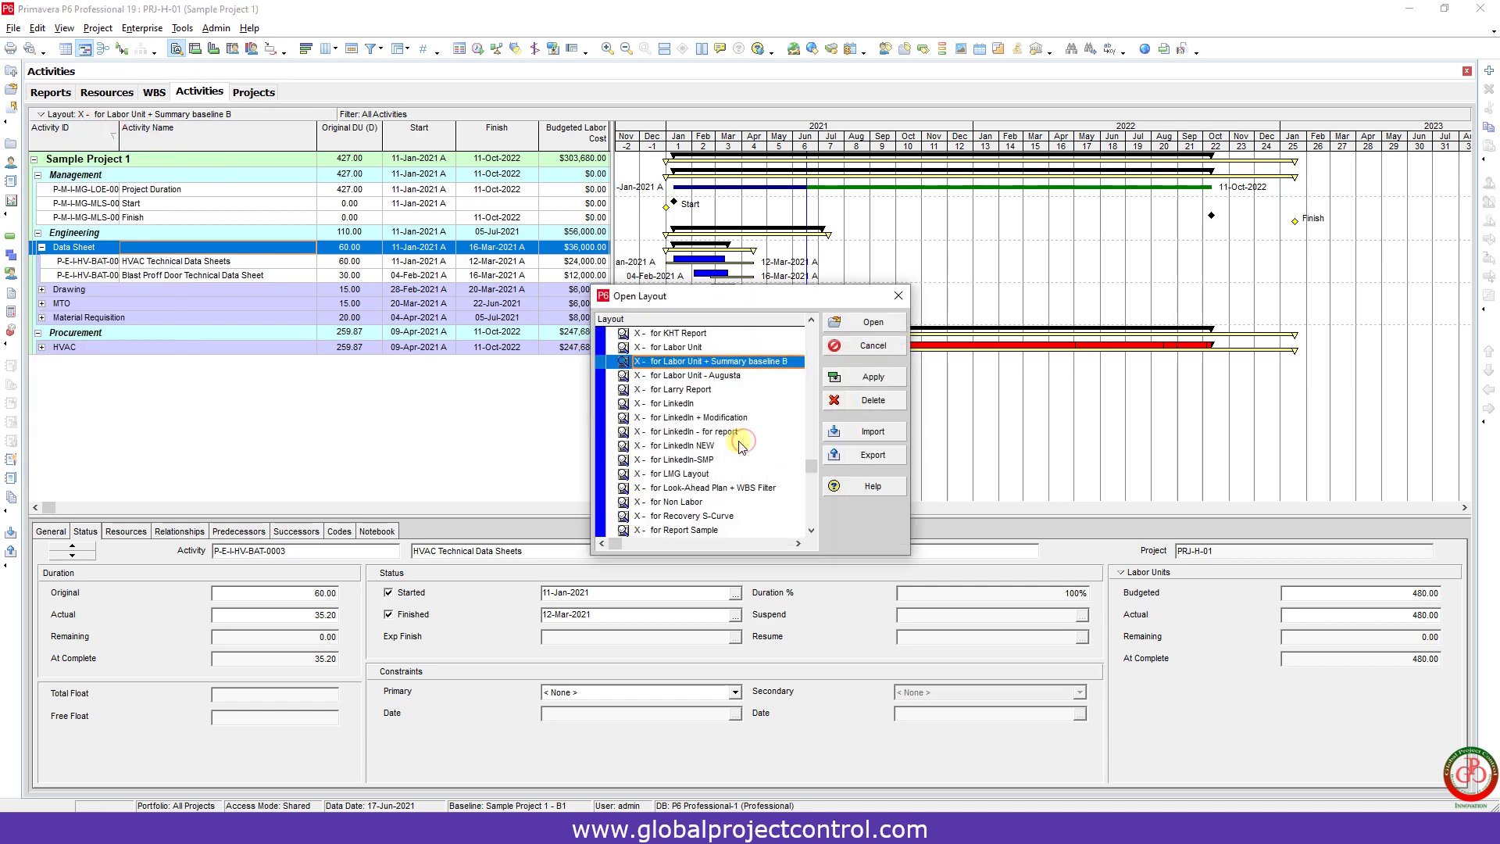
scroll(719, 409, up, 2)
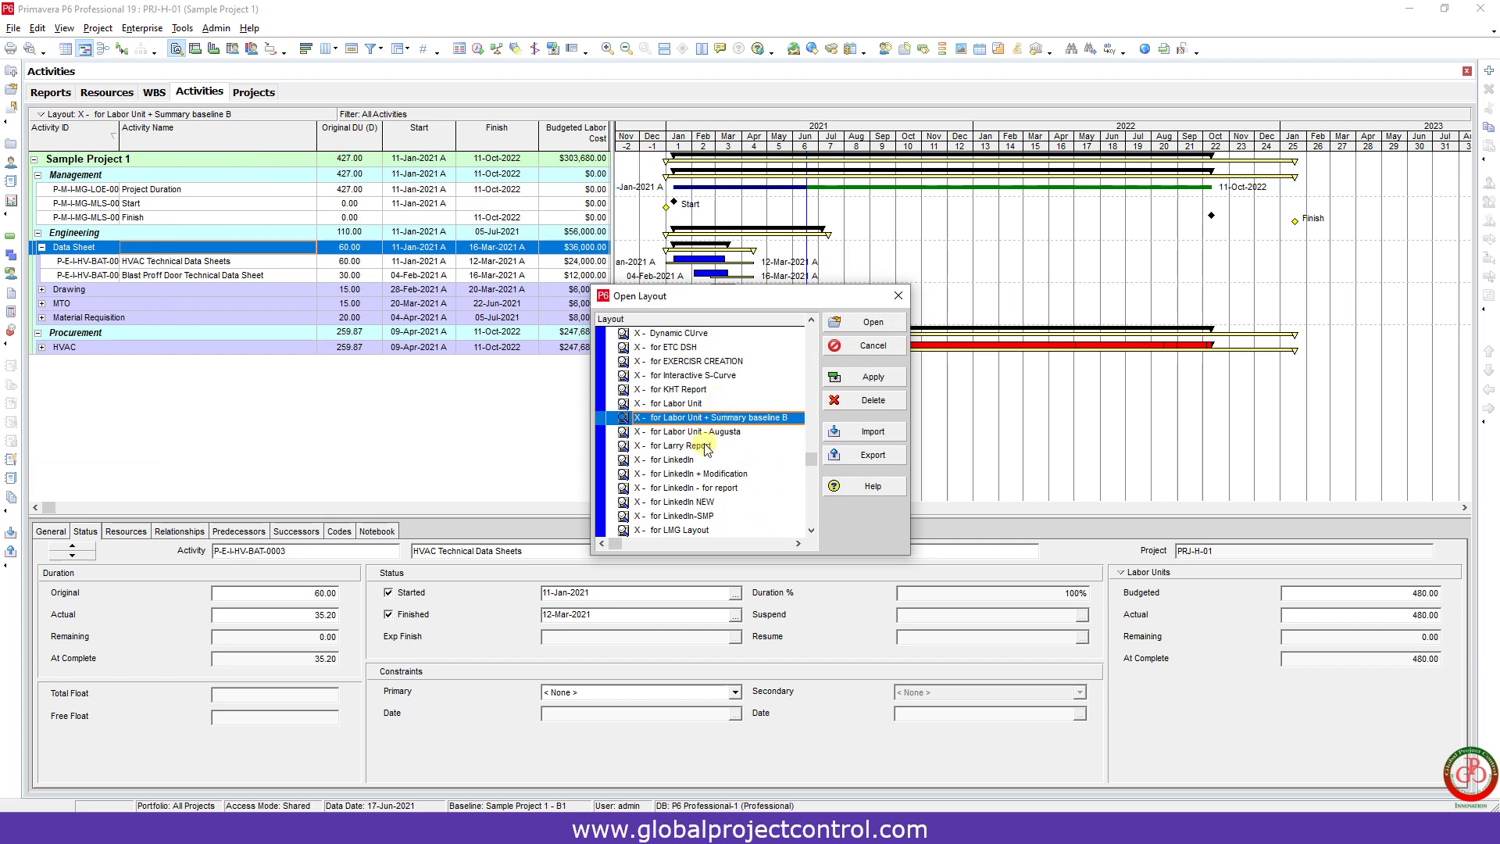
scroll(717, 462, down, 3)
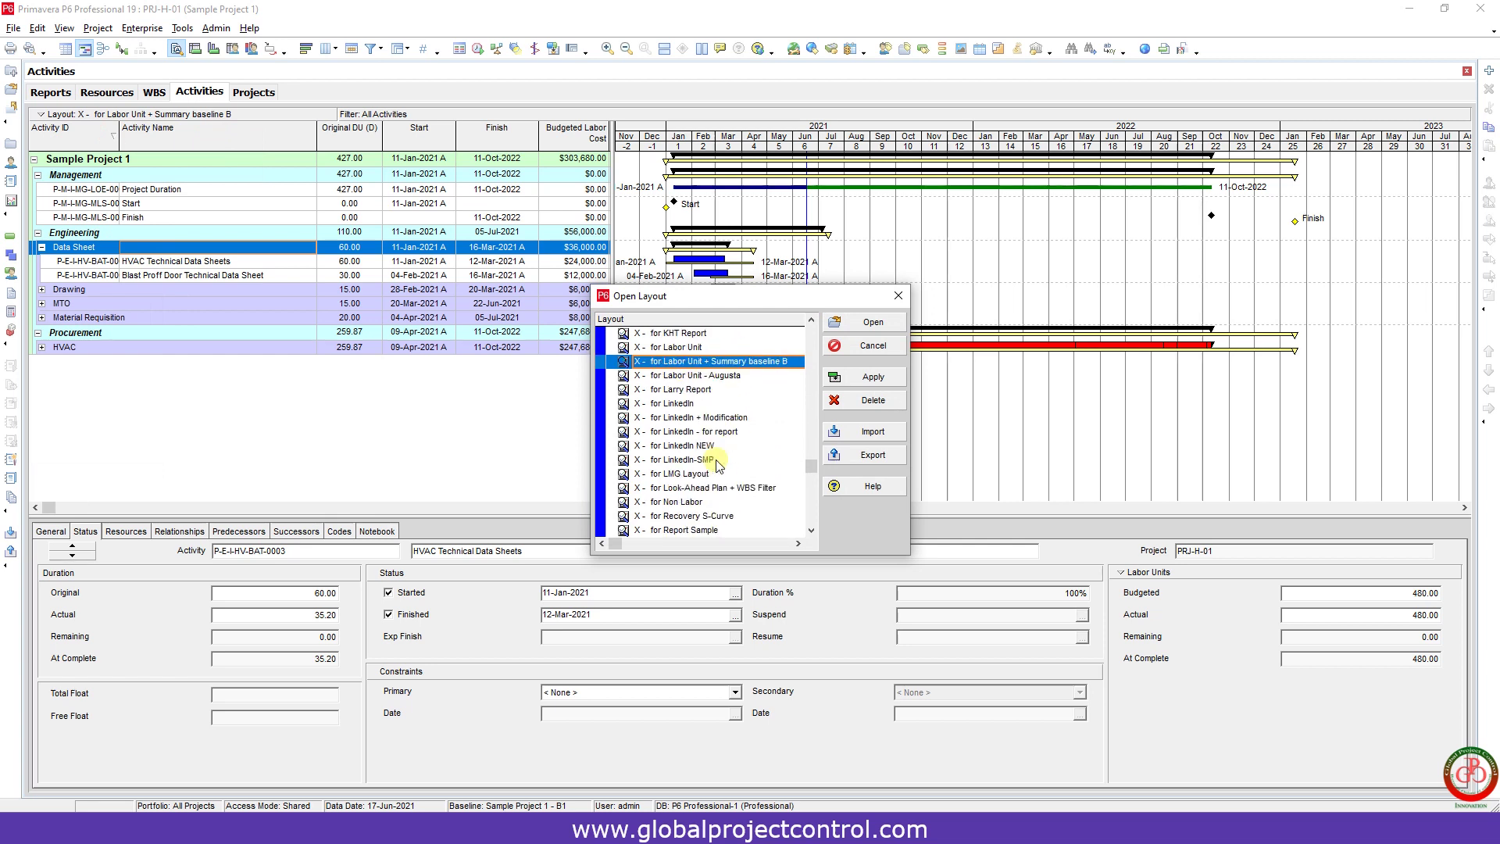
scroll(718, 461, down, 3)
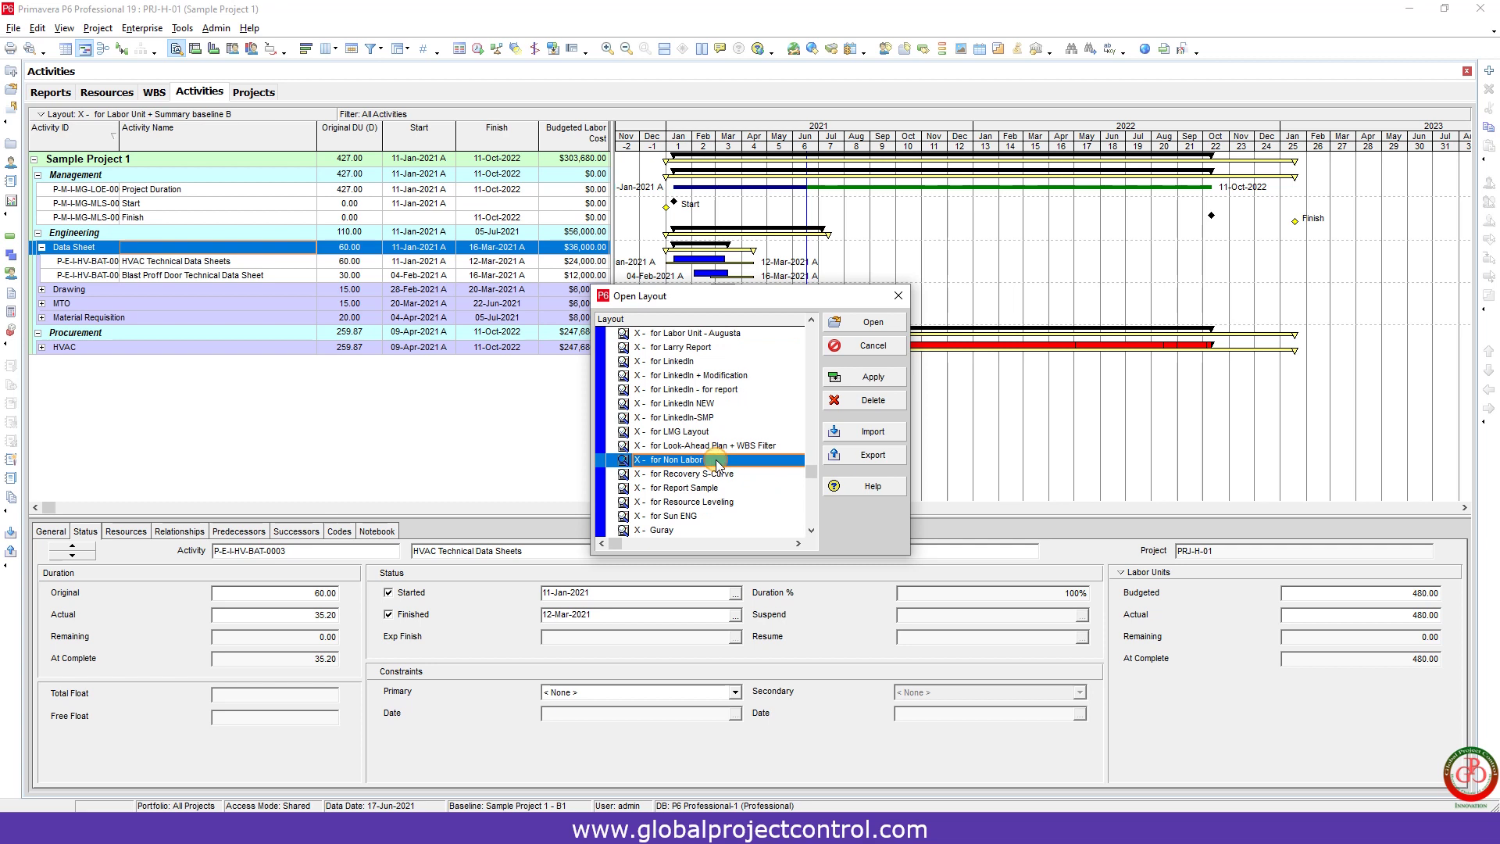
scroll(717, 459, up, 2)
scroll(719, 465, up, 1)
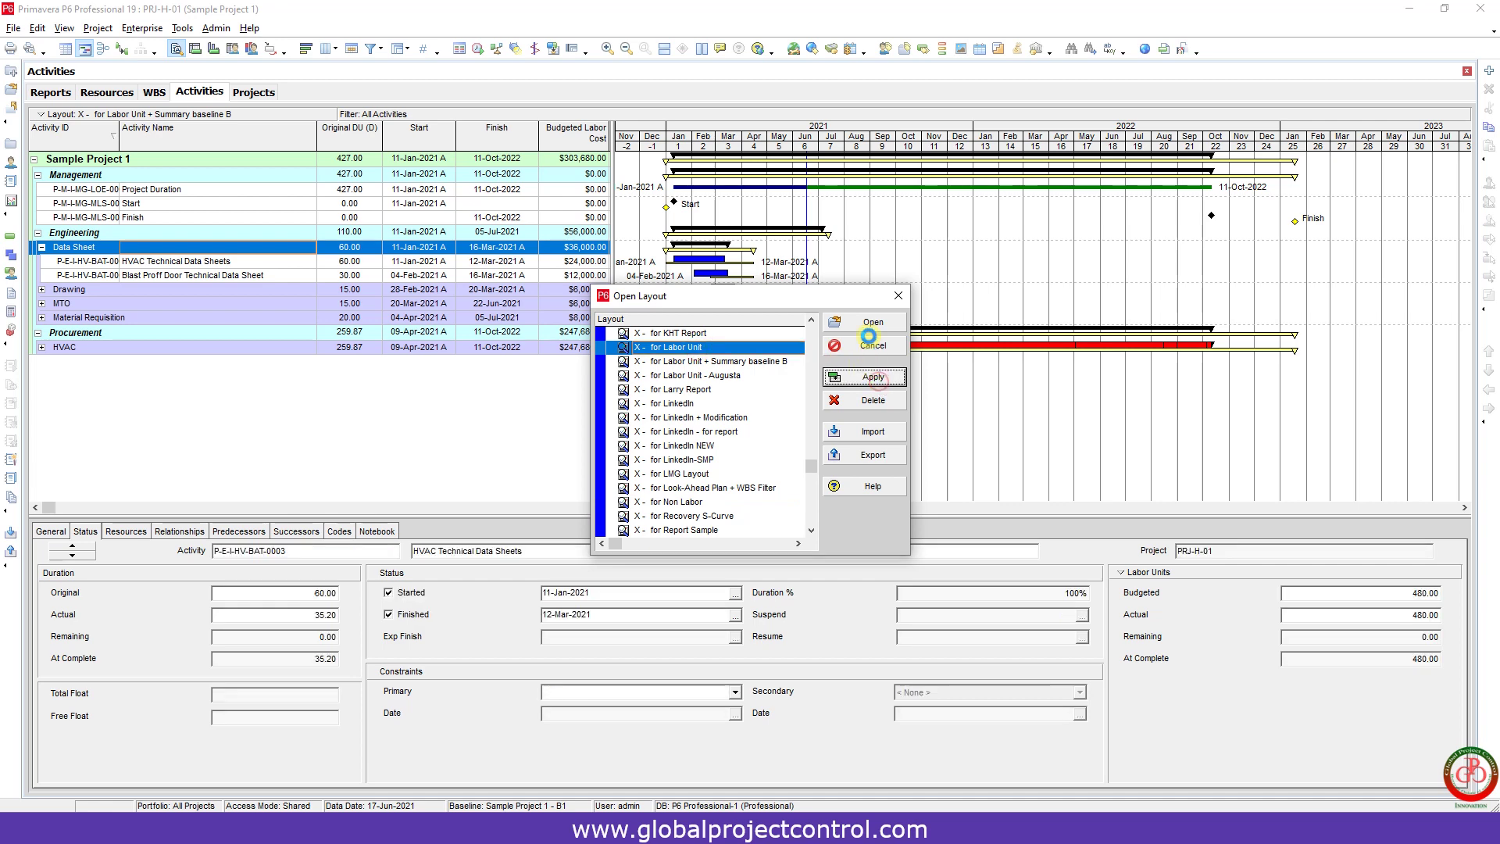
Apply and open 'X - for Labor Unit', then scroll the Gantt chart back to 2021
click(874, 377)
click(872, 324)
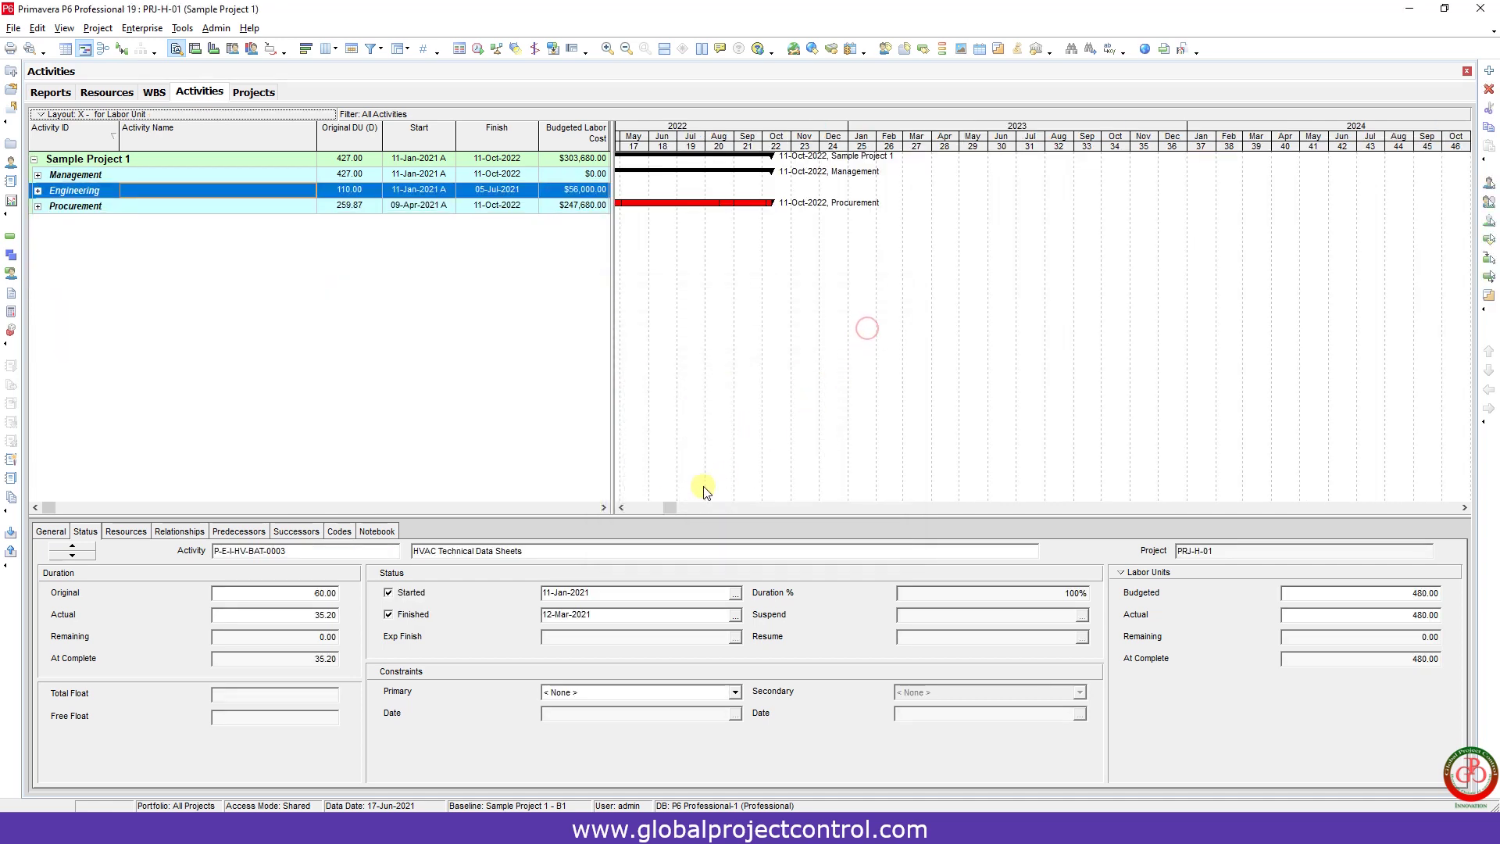
click(621, 508)
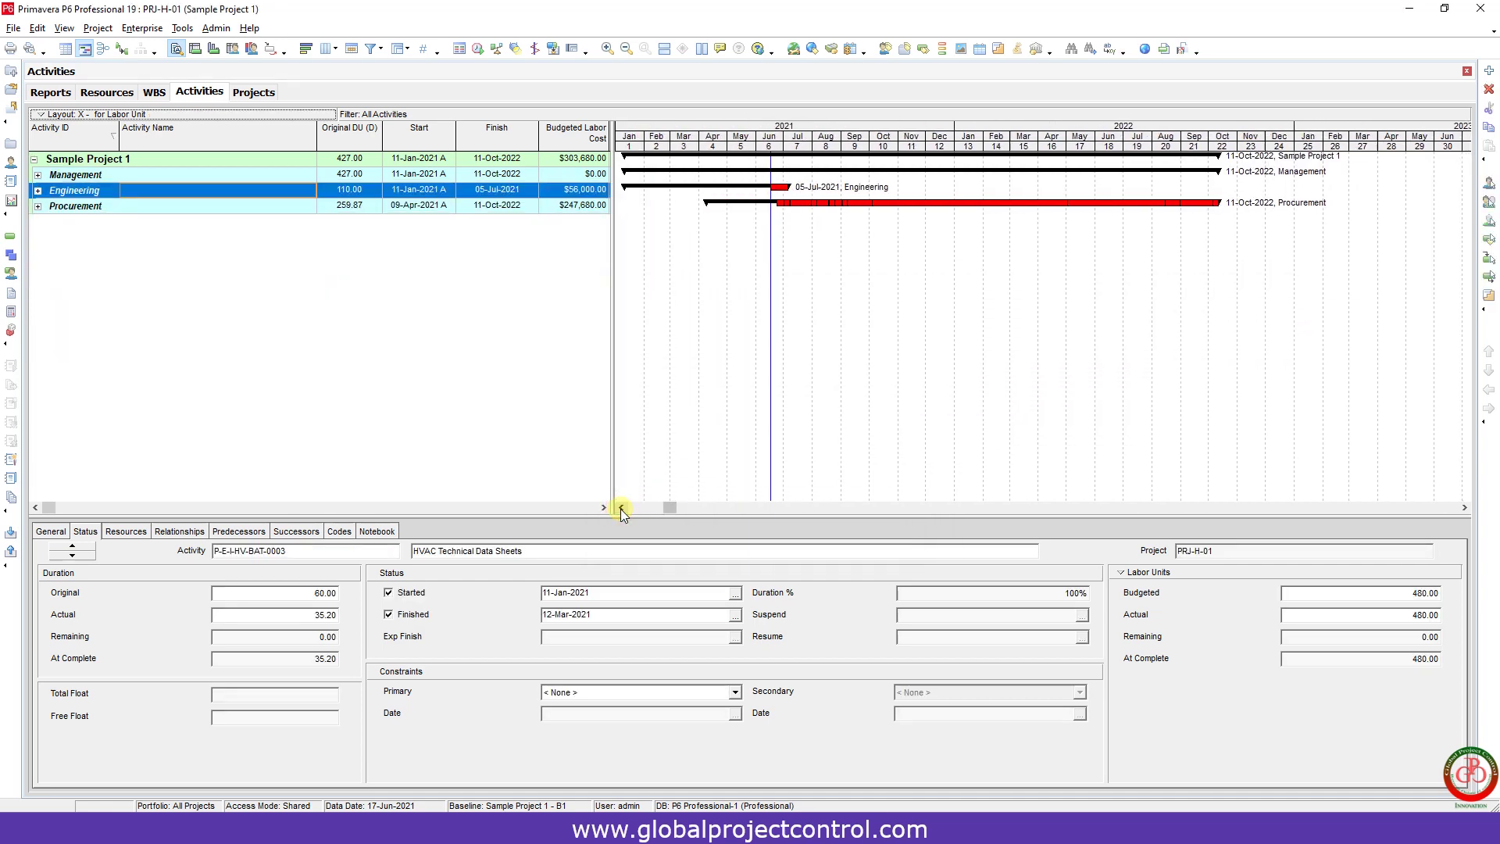
click(620, 509)
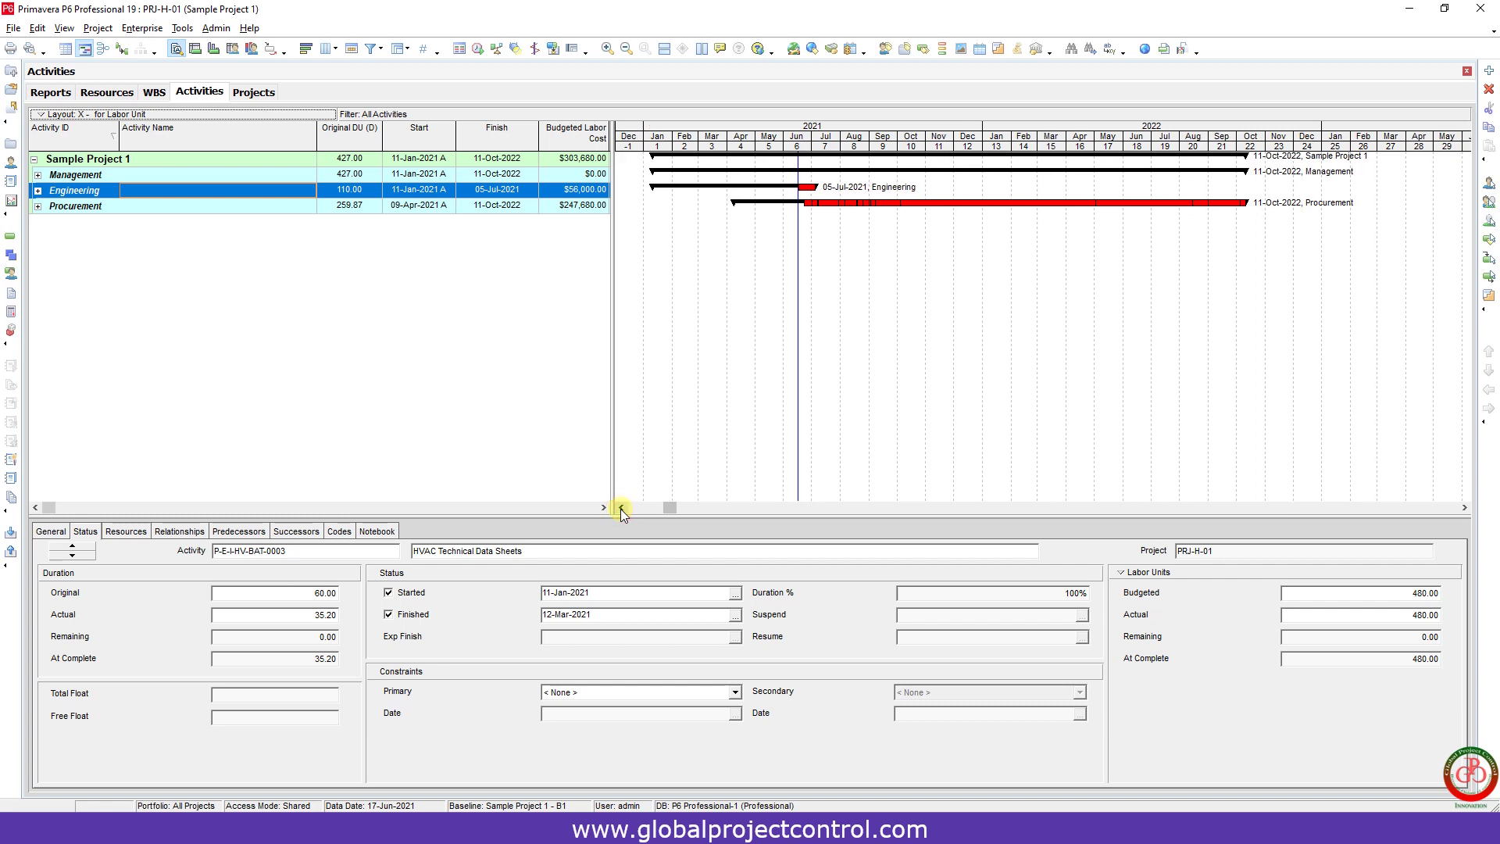